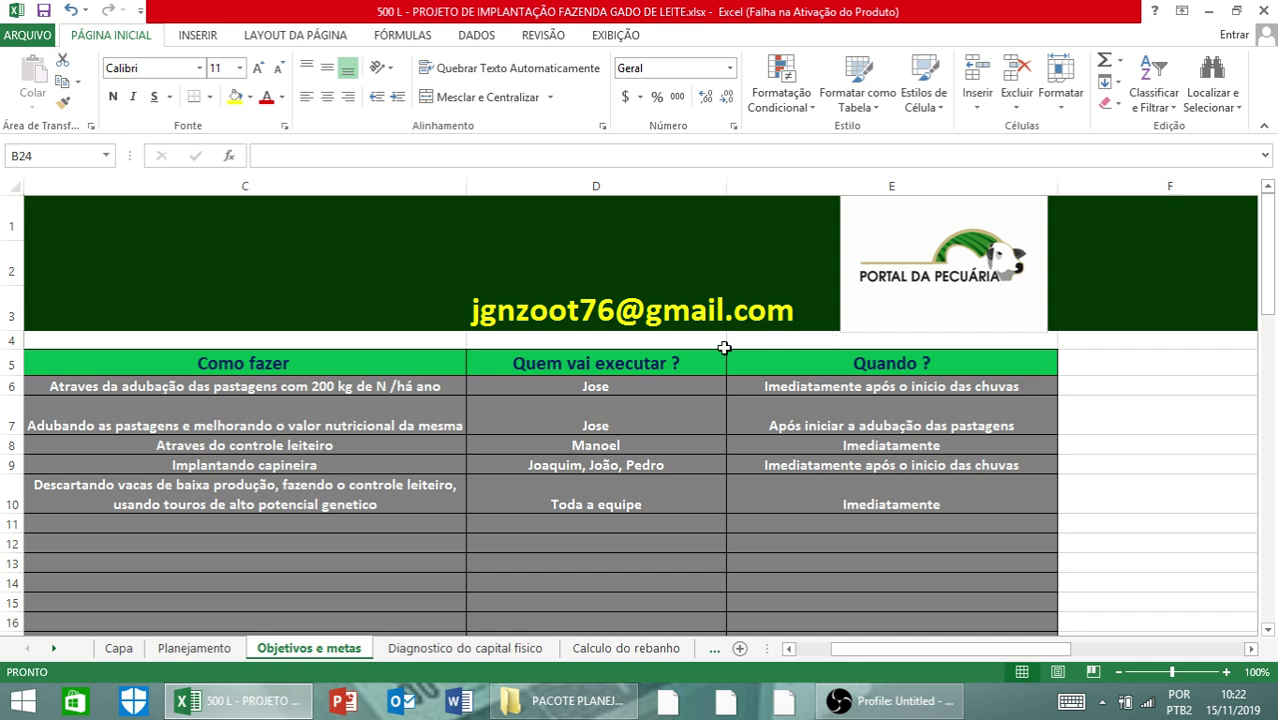
- Review the "Reduzir gastos com ração" objective across its goal, method, executor and timing in the Objetivos e metas sheet
left_click(801, 378)
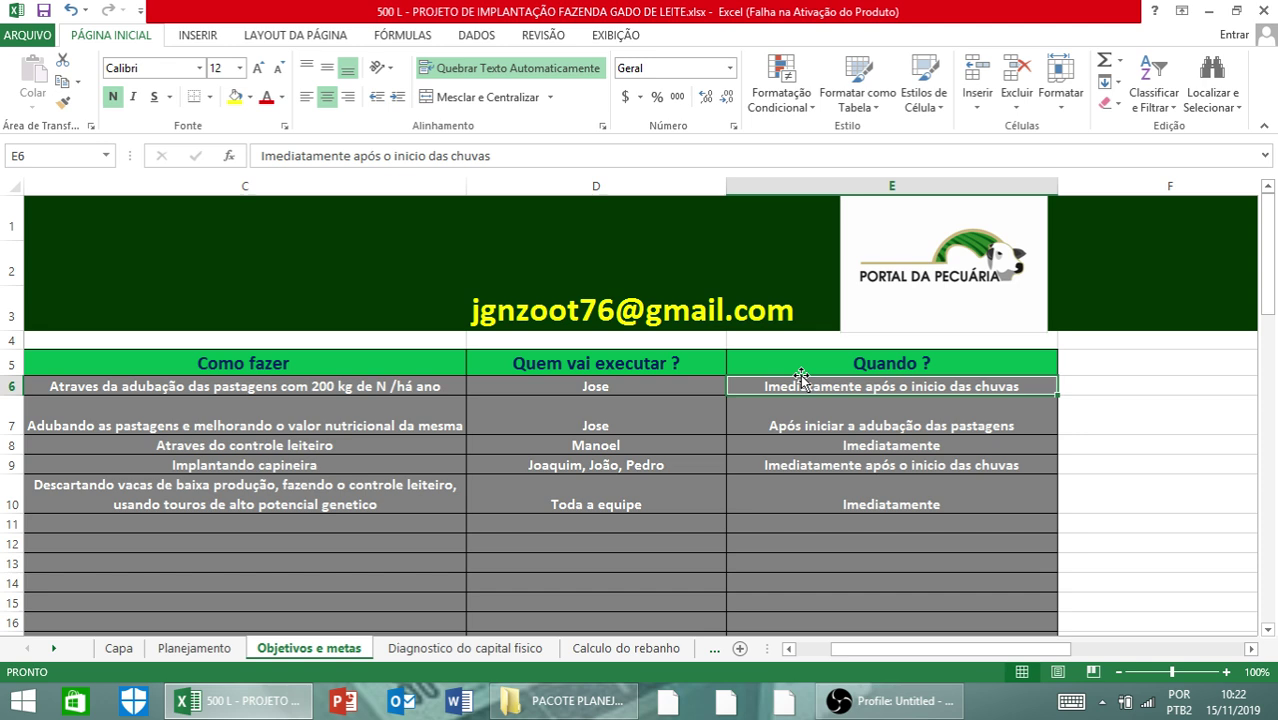
key("Left")
key("Left")
key("Left")
key("Left")
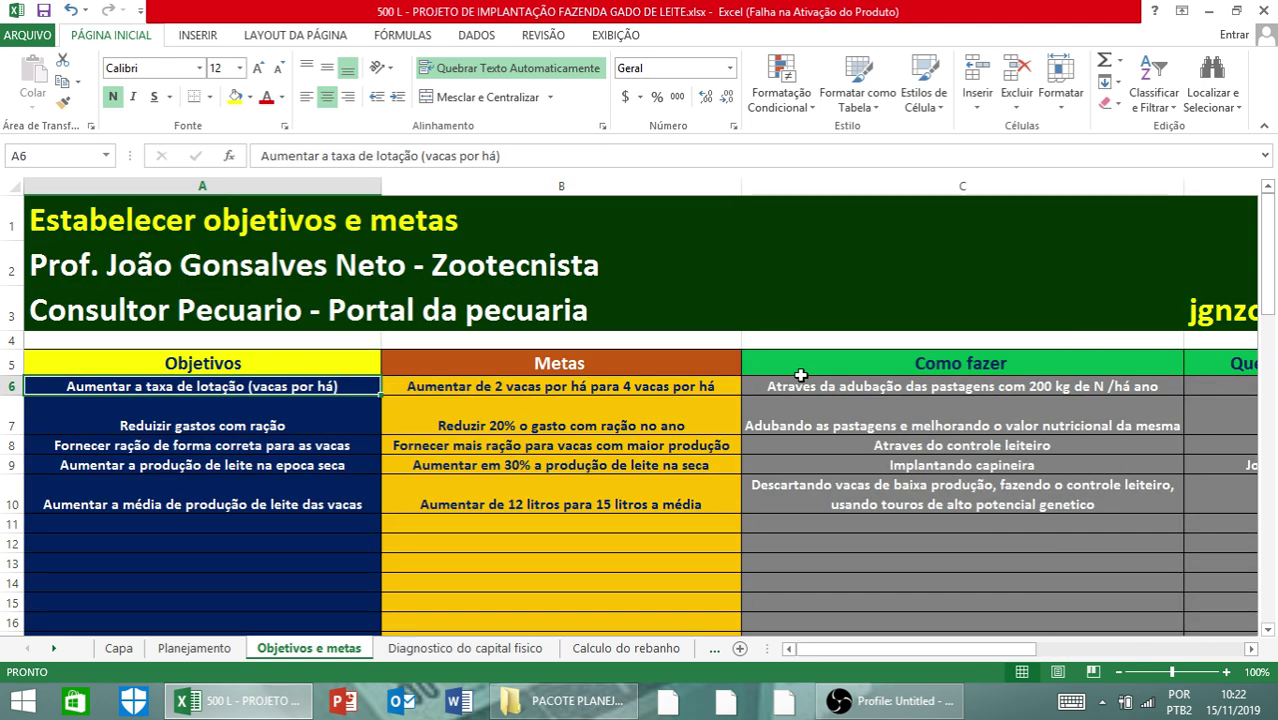
key("Down")
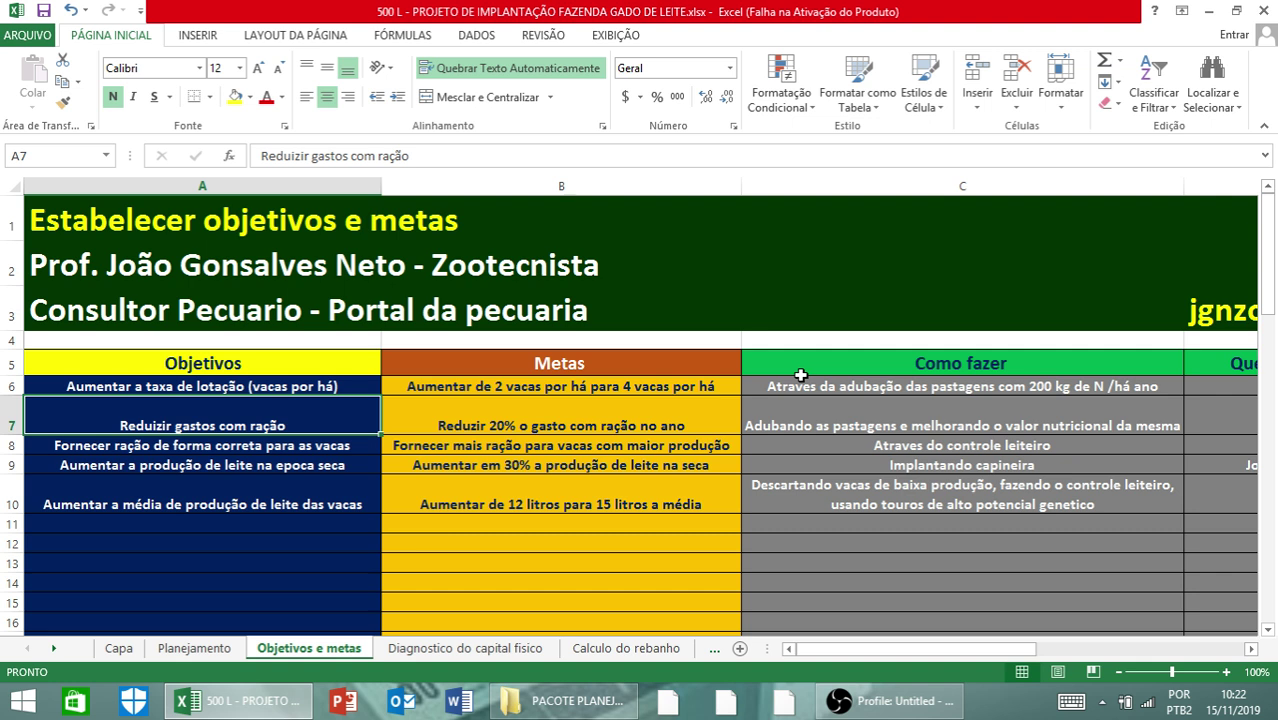
key("Right")
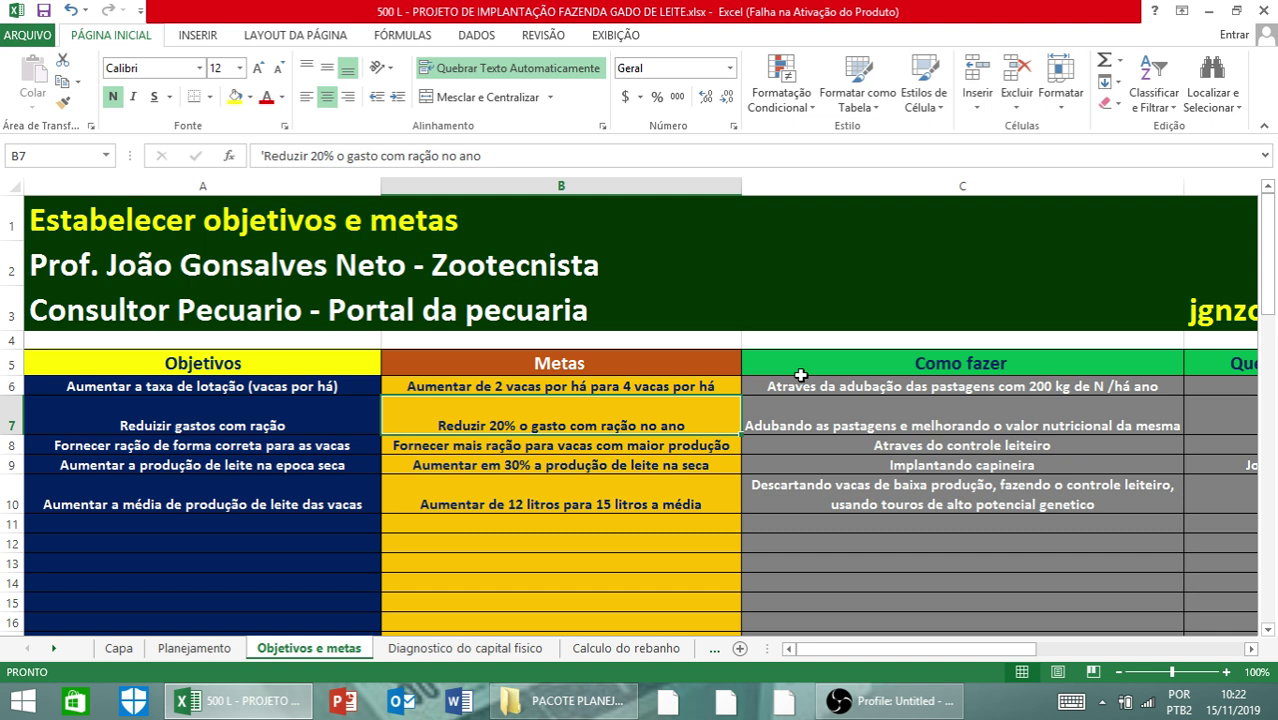
key("Right")
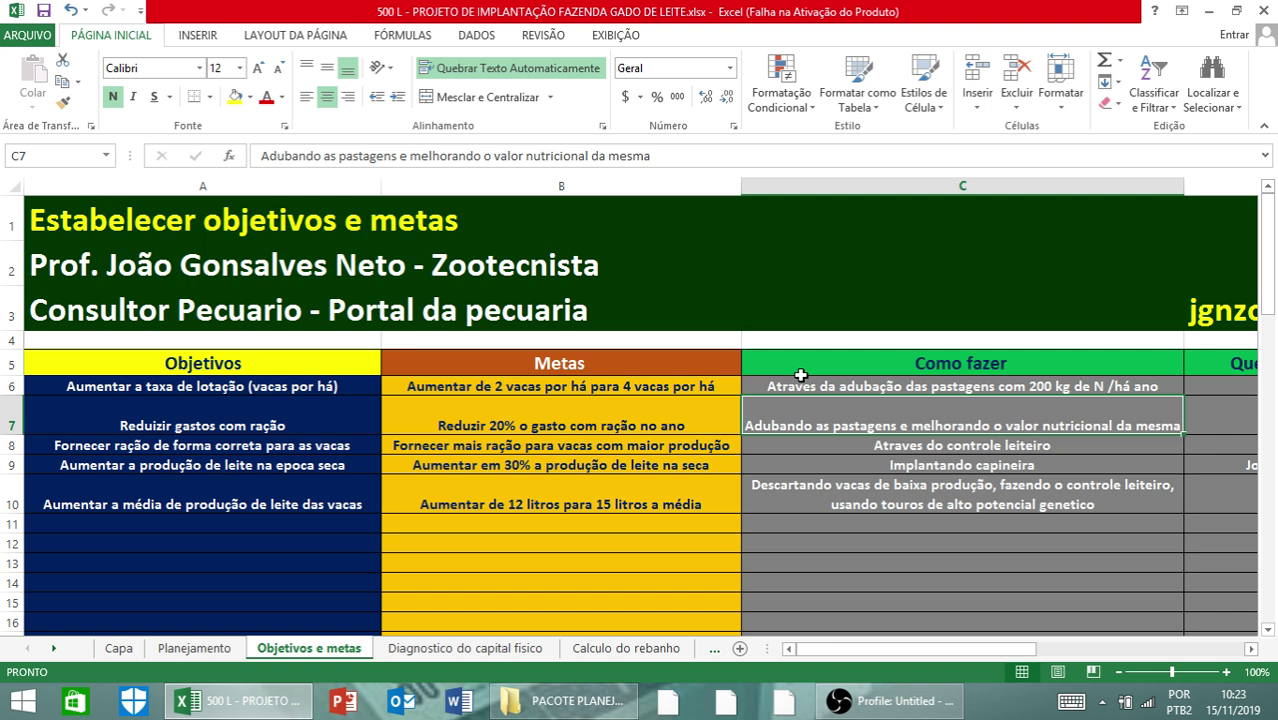
key("Right")
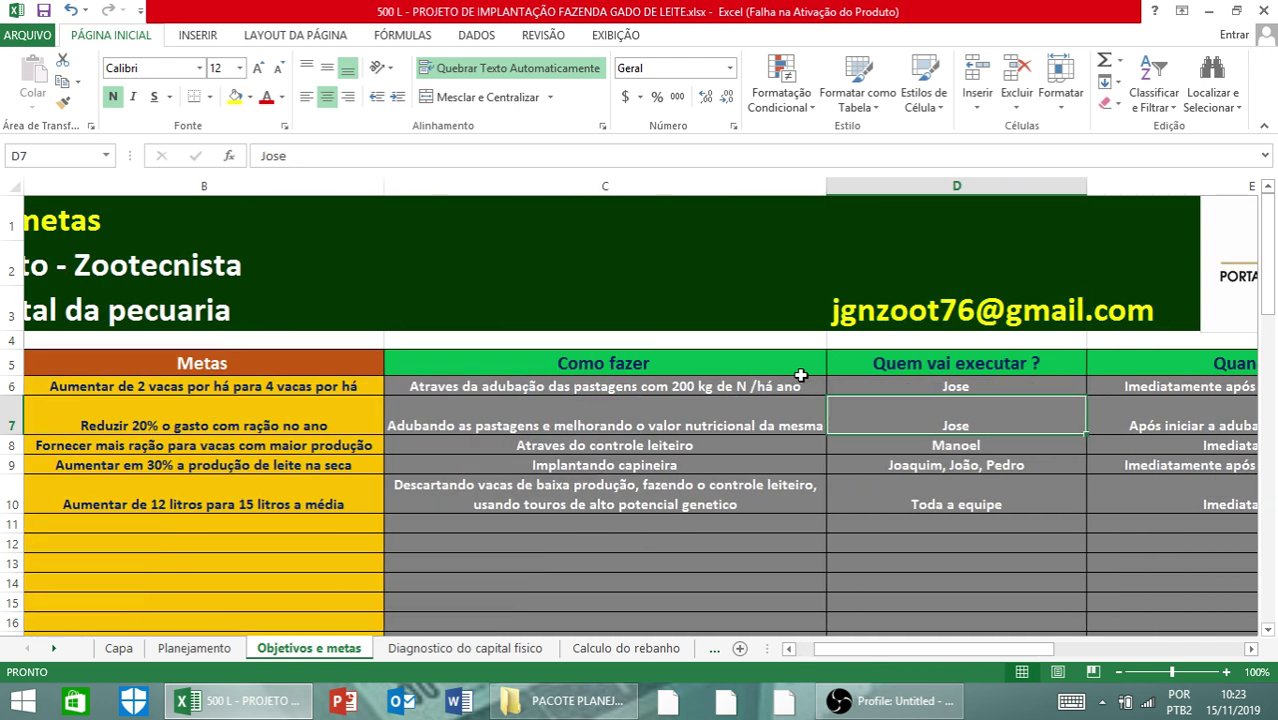
key("Left")
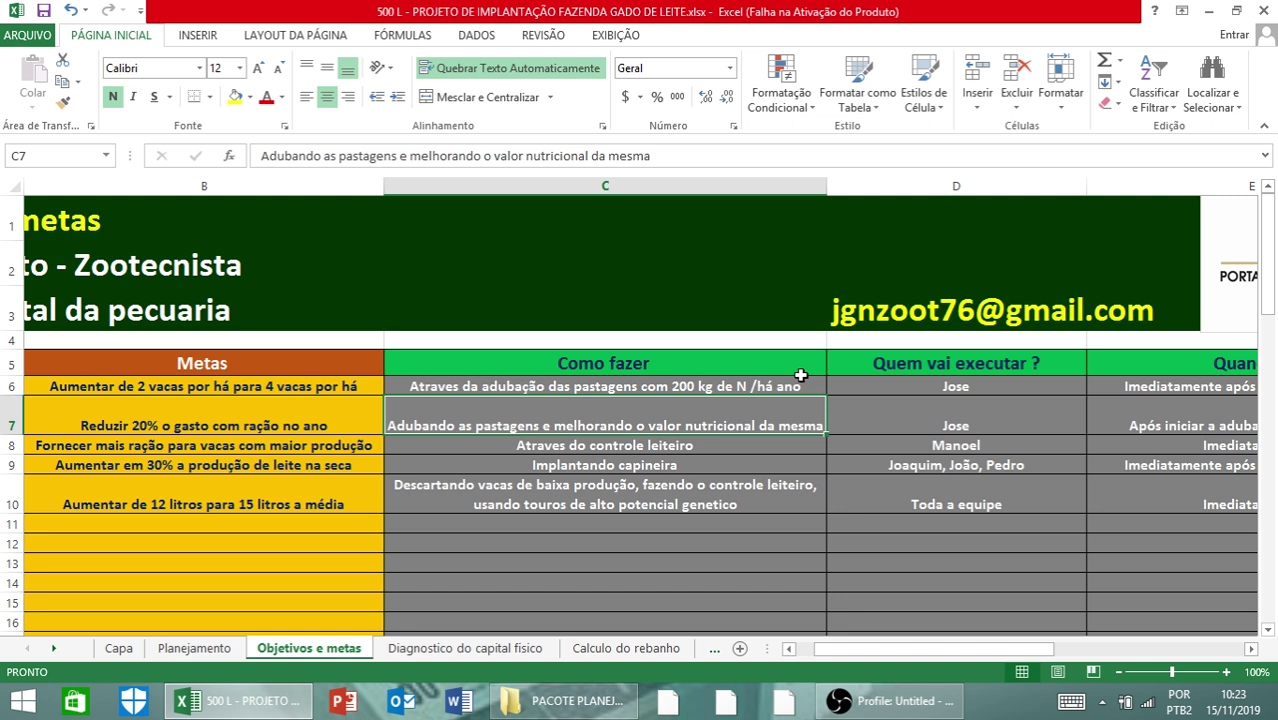
key("Right")
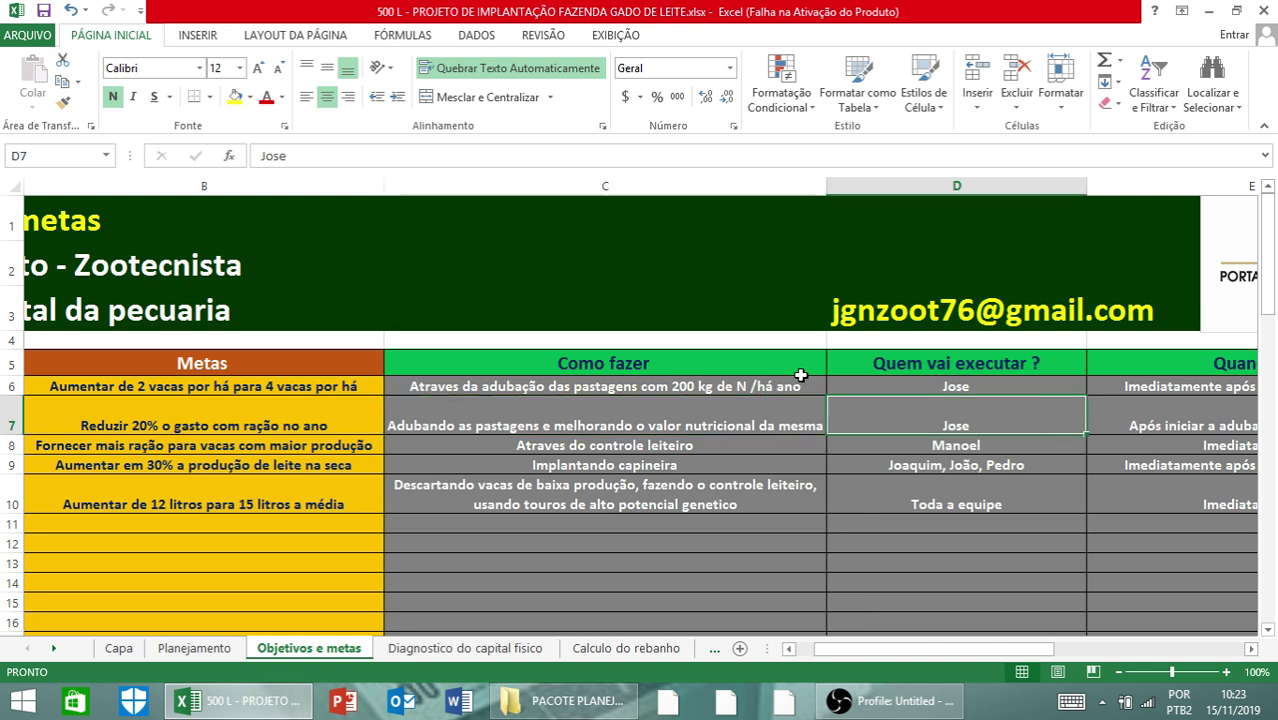
key("Right")
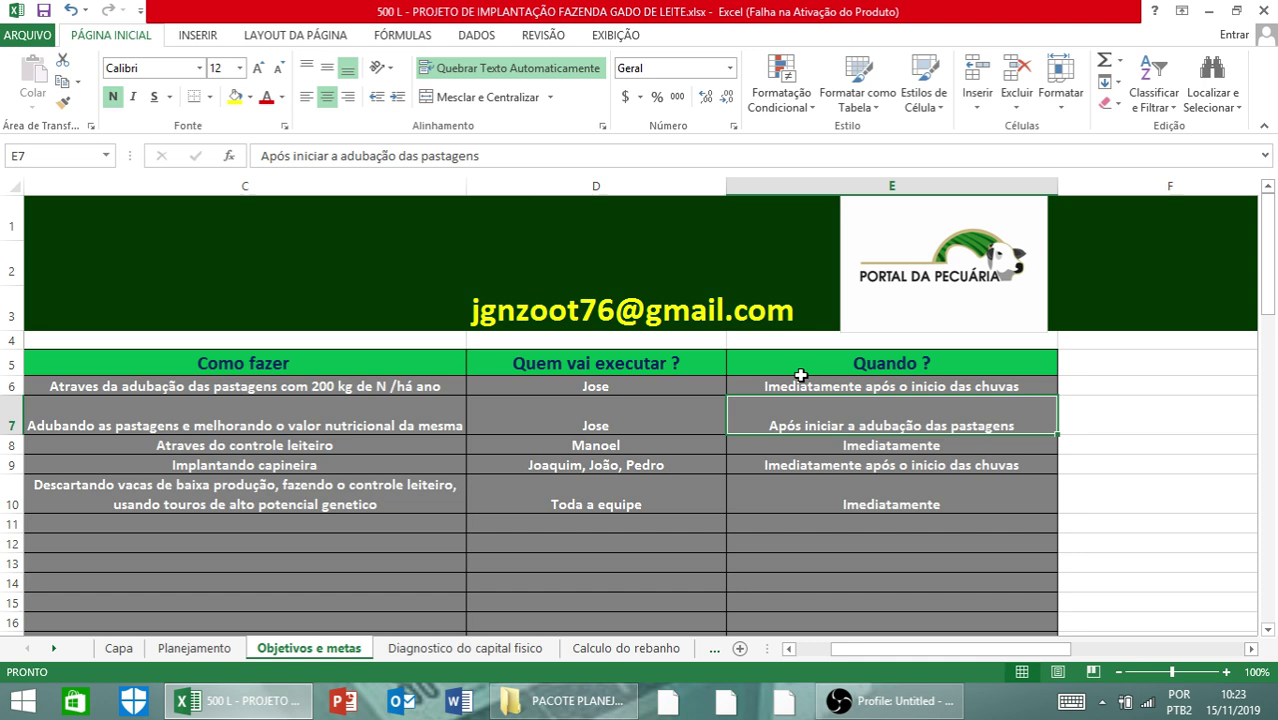
- Review the objective of raising the cows' average milk production, including its goal, method, executor and timing, and return to its objective cell
key("Left")
key("Left")
key("Left")
key("Left")
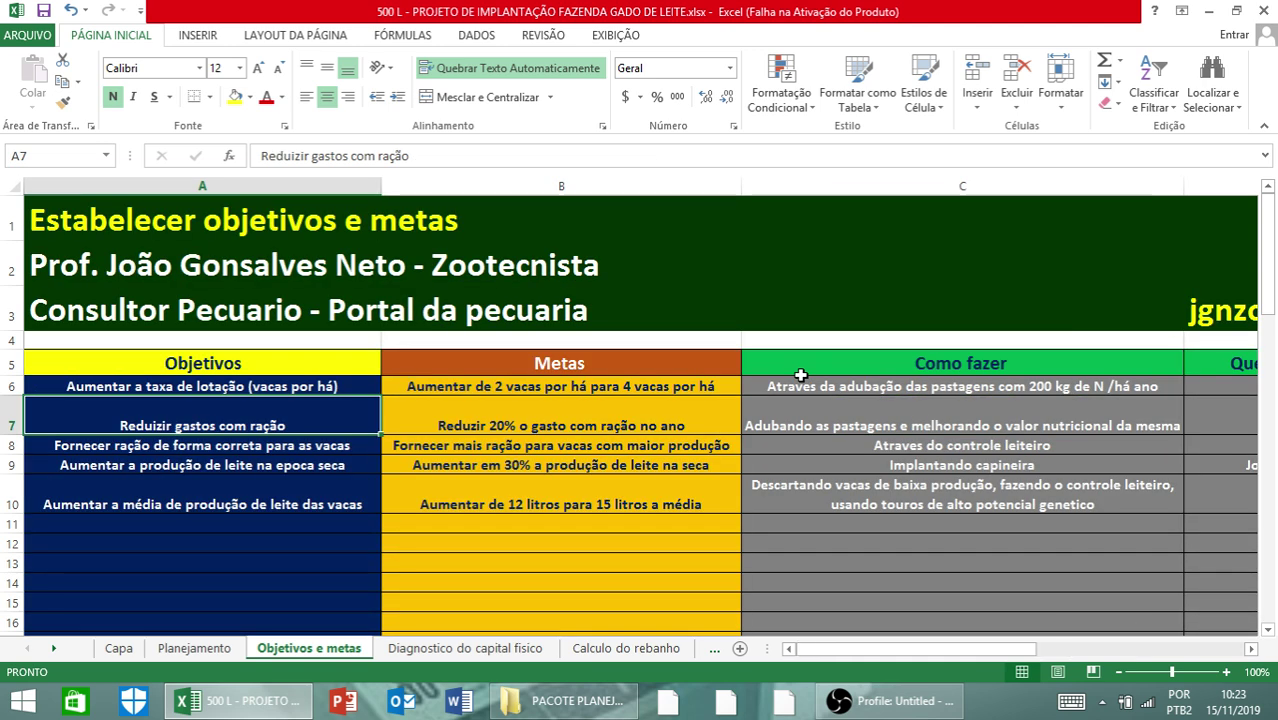
key("Down")
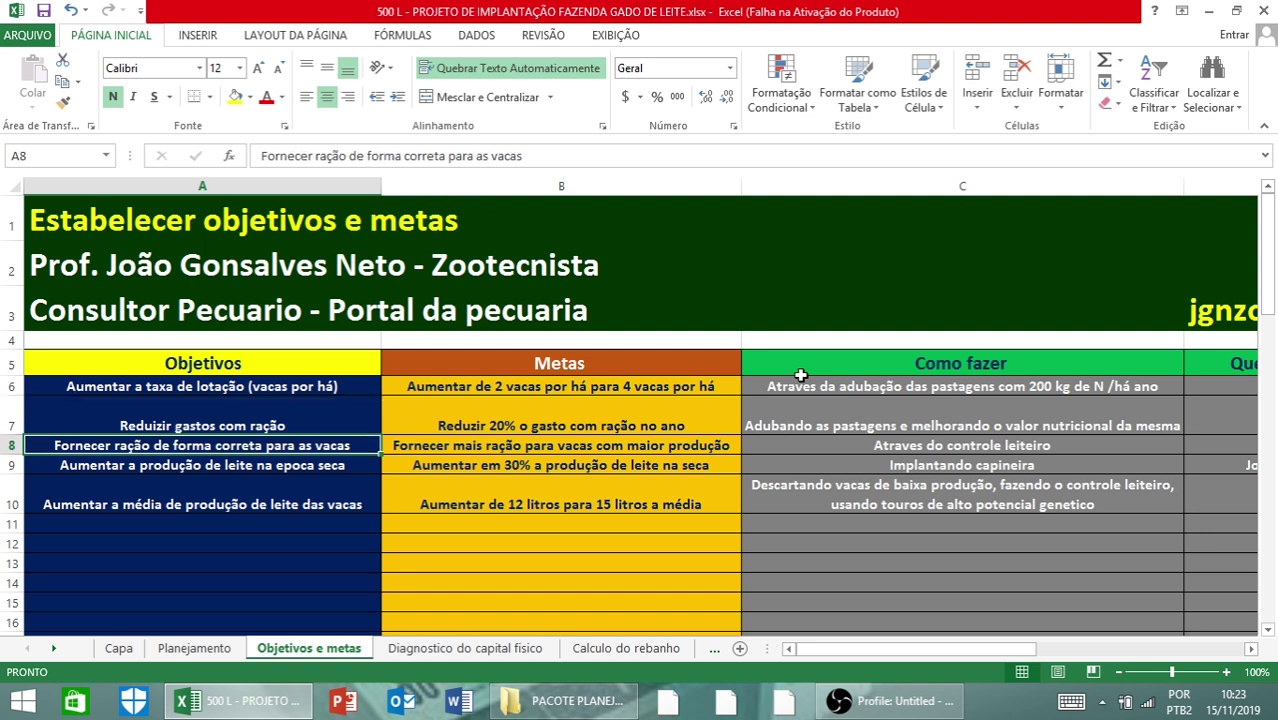
key("Down")
key("Down")
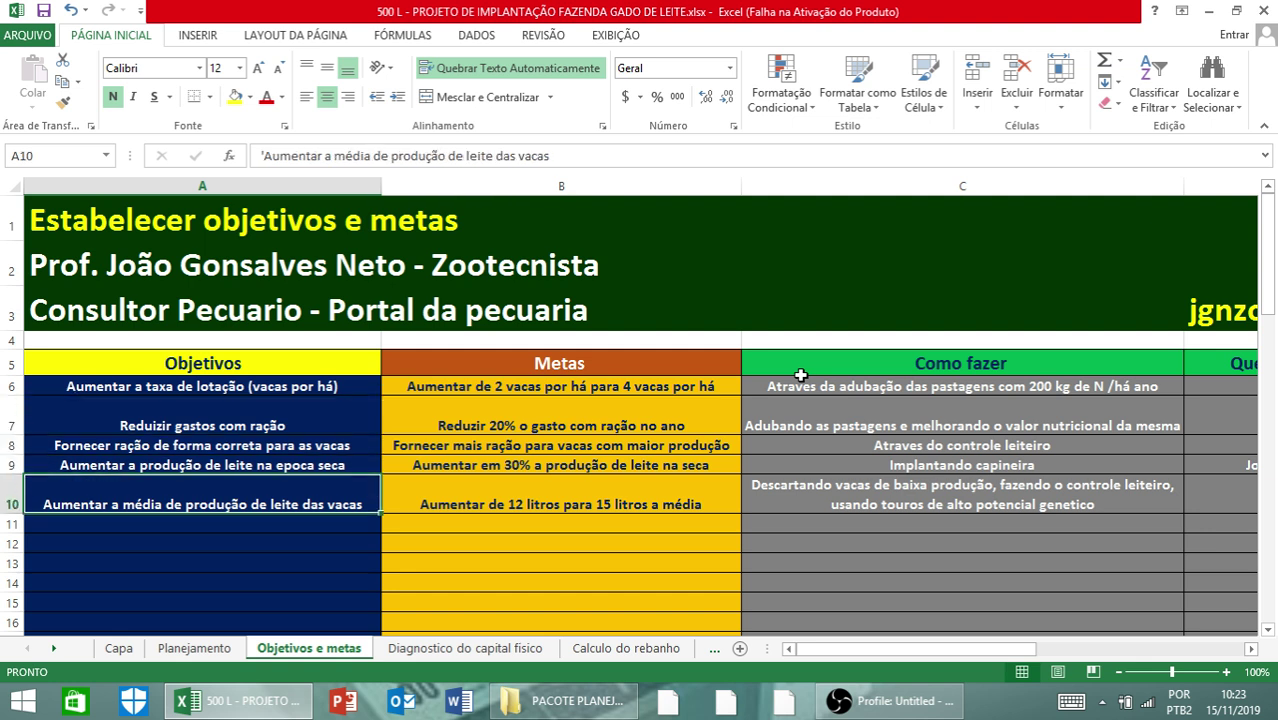
key("Right")
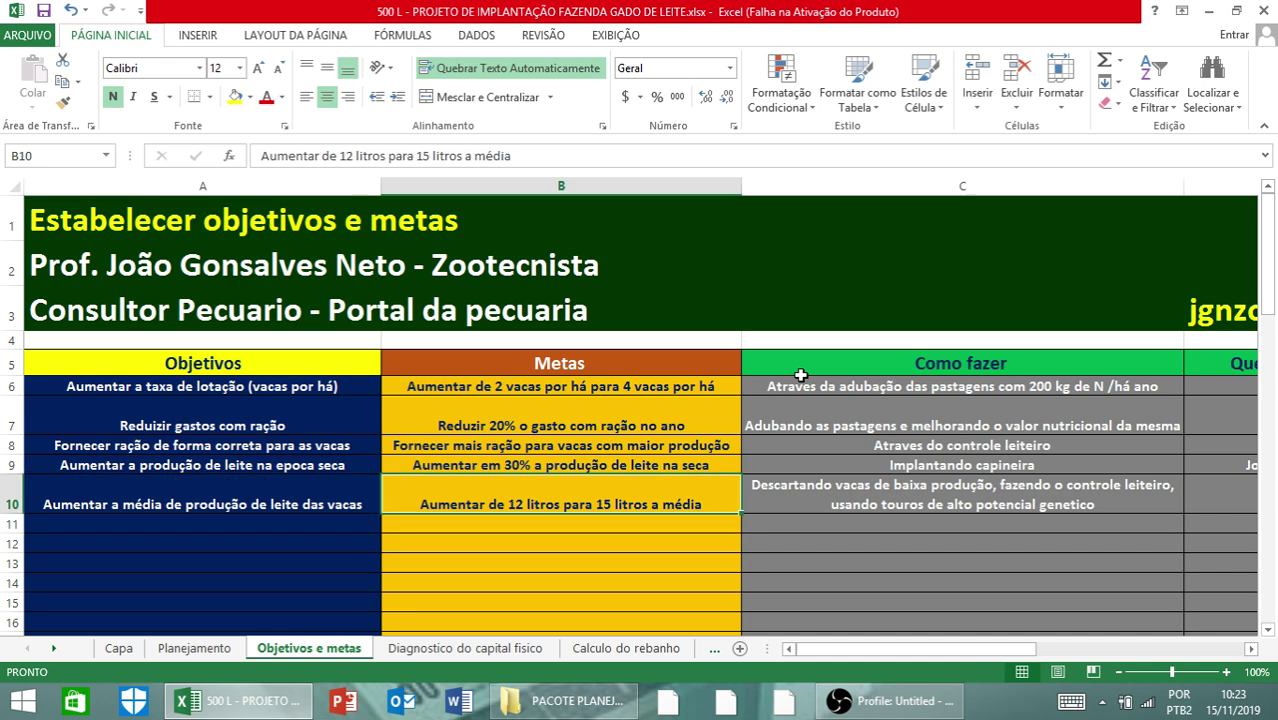
key("Right")
key("Right")
key("Right")
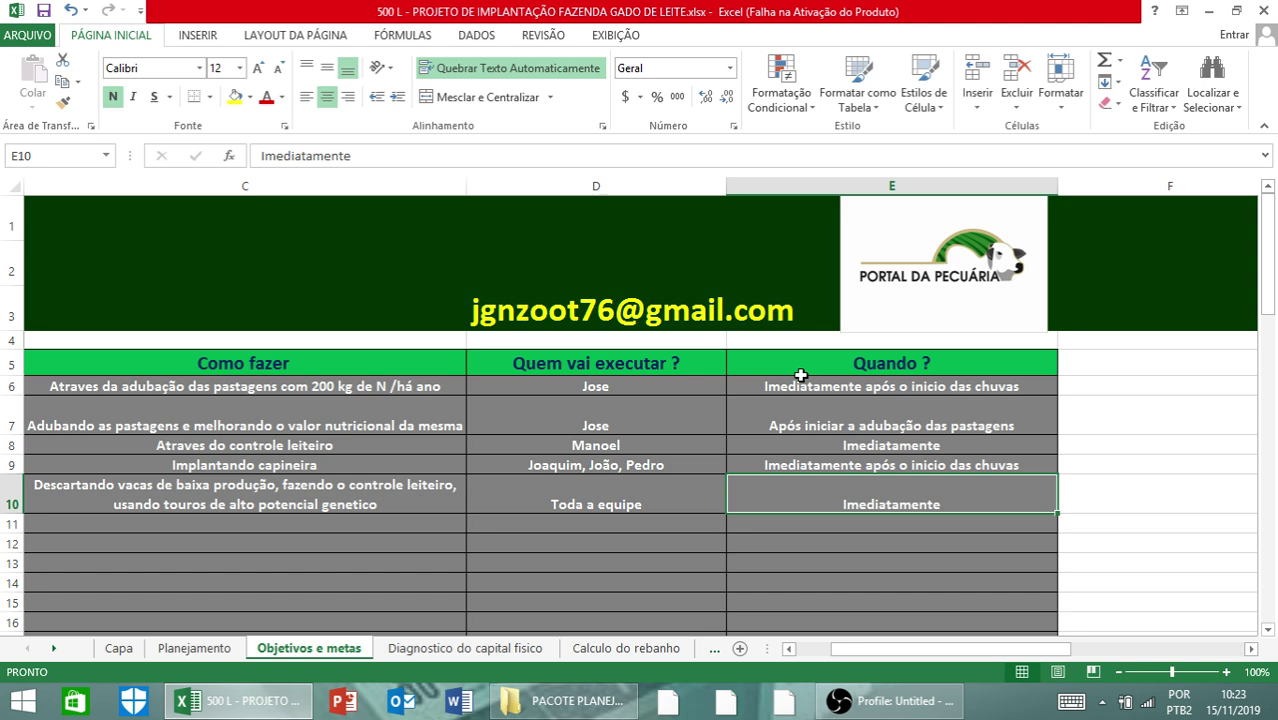
key("Left")
key("Left")
key("Left")
key("Left")
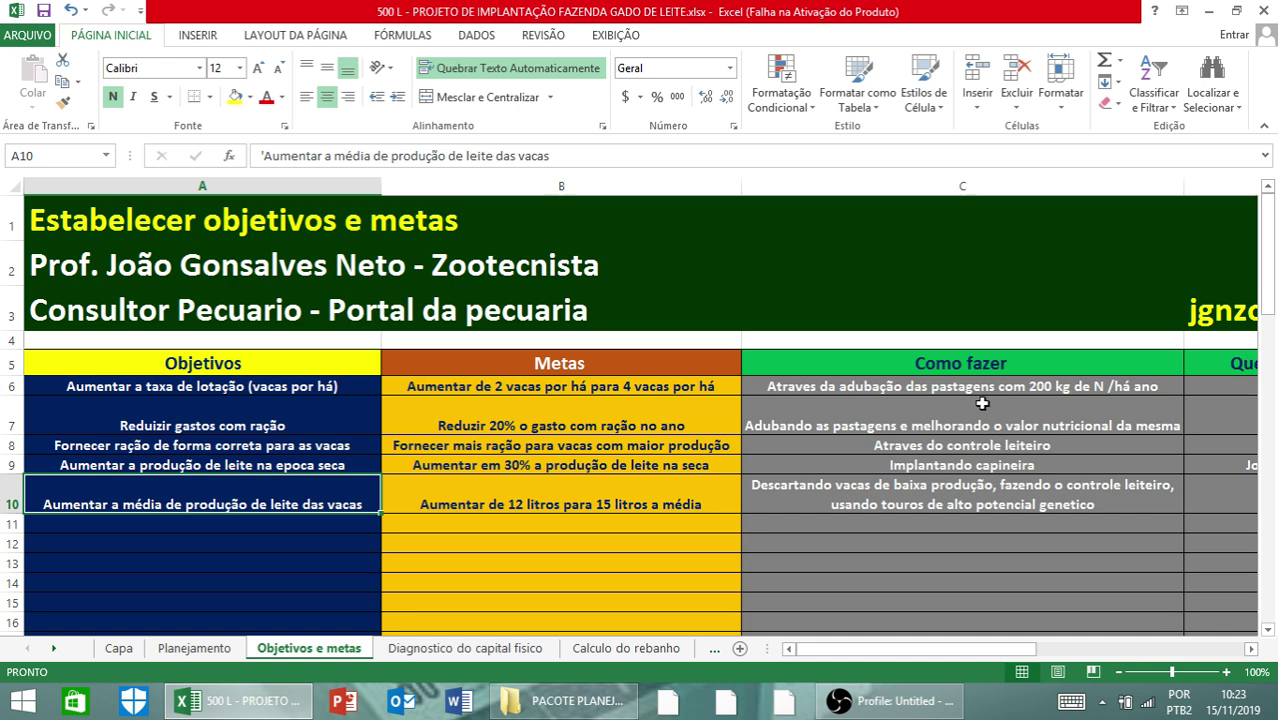
- Open the Diagnostico do capital fisico sheet and examine the list of improvements with their units, quantities, condition and unit values
left_click(410, 650)
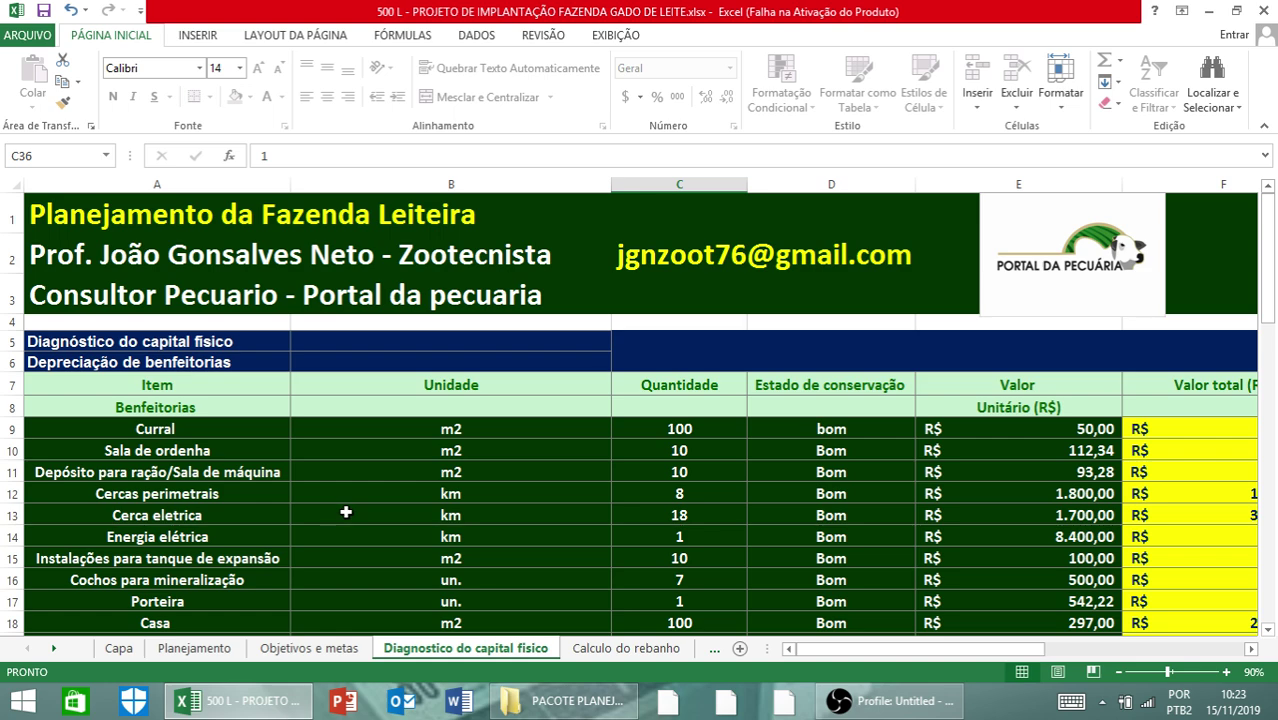
scroll(345, 512, "down", 2)
scroll(347, 508, "up", 2)
scroll(350, 505, "down", 3)
scroll(340, 515, "up", 3)
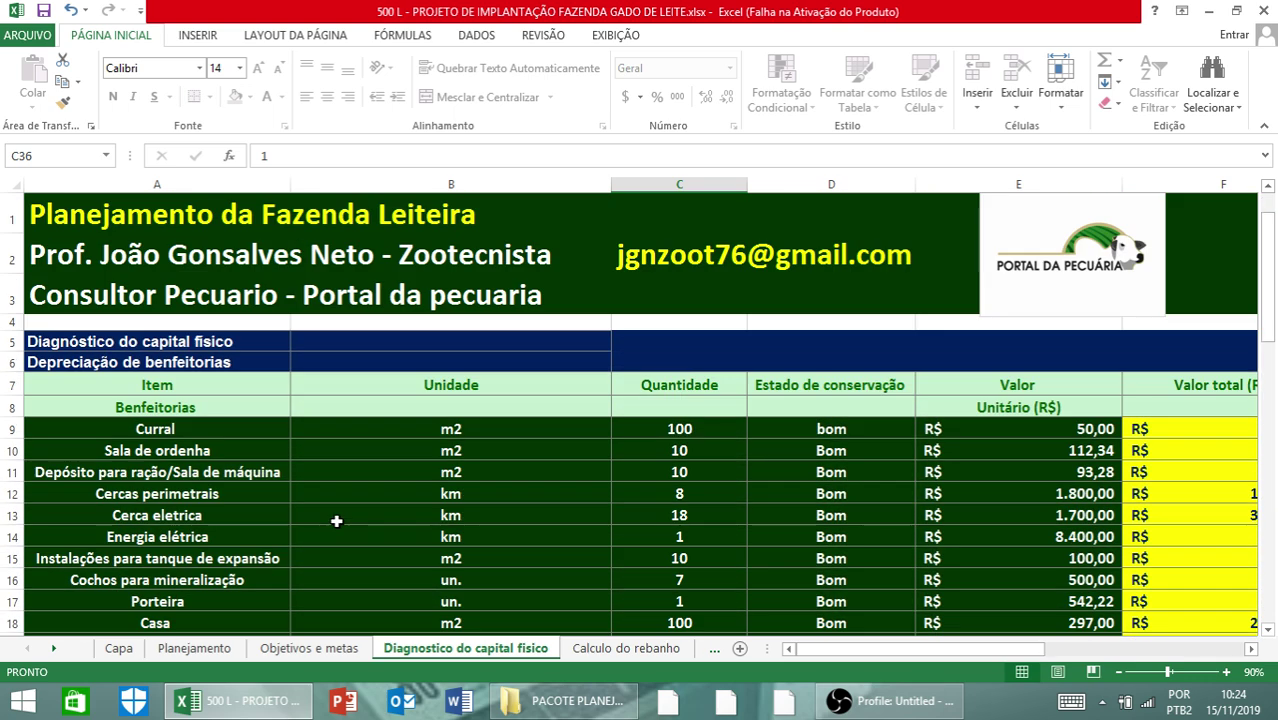
scroll(333, 521, "down", 2)
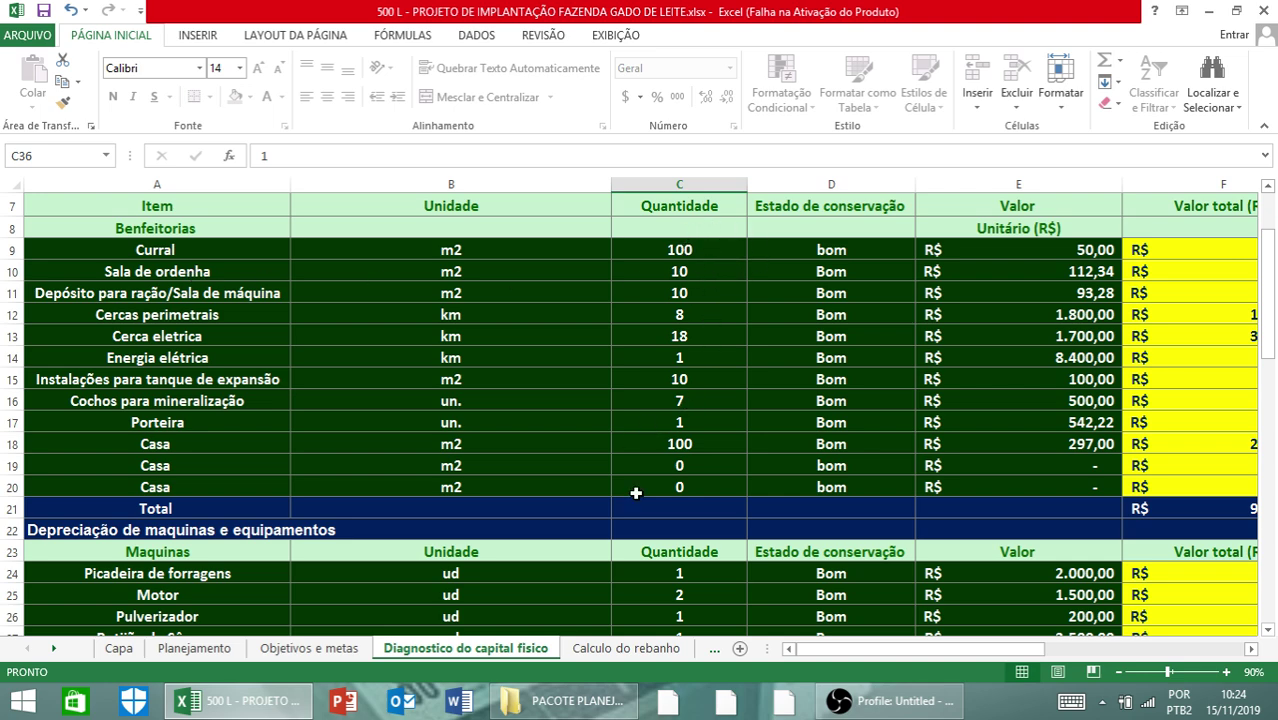
scroll(671, 606, "up", 2)
scroll(668, 607, "down", 1)
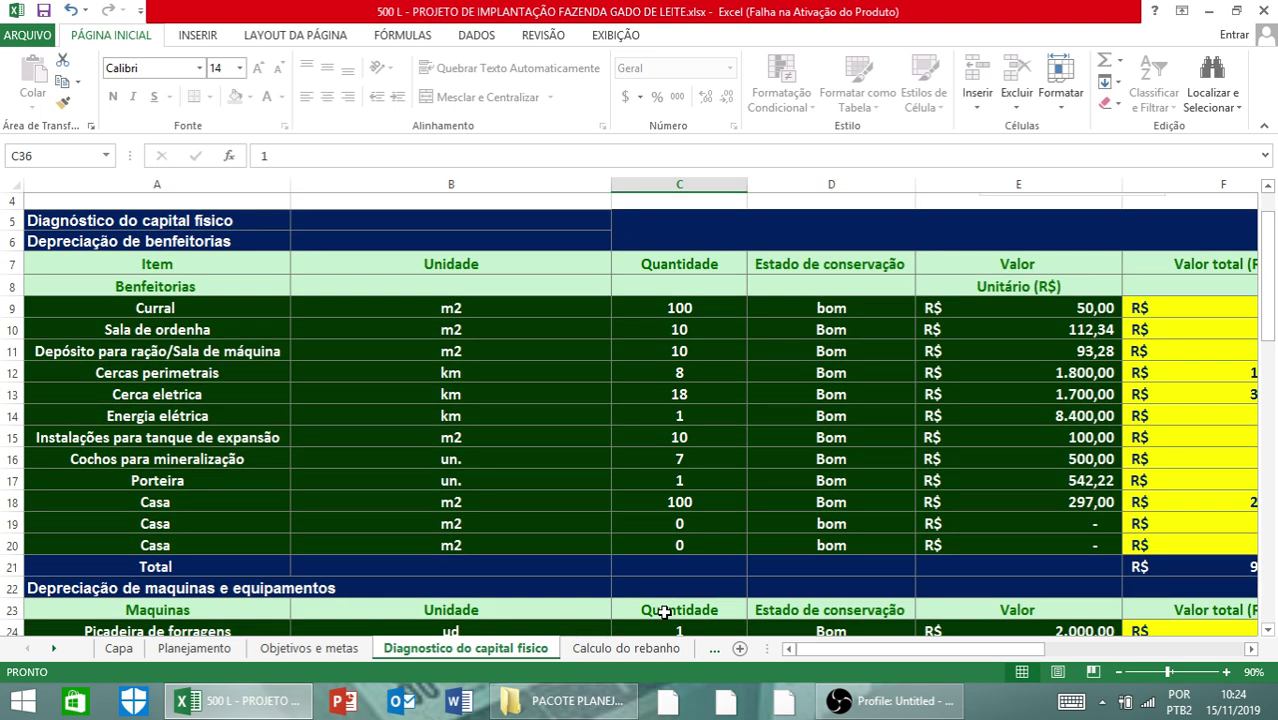
scroll(662, 610, "up", 1)
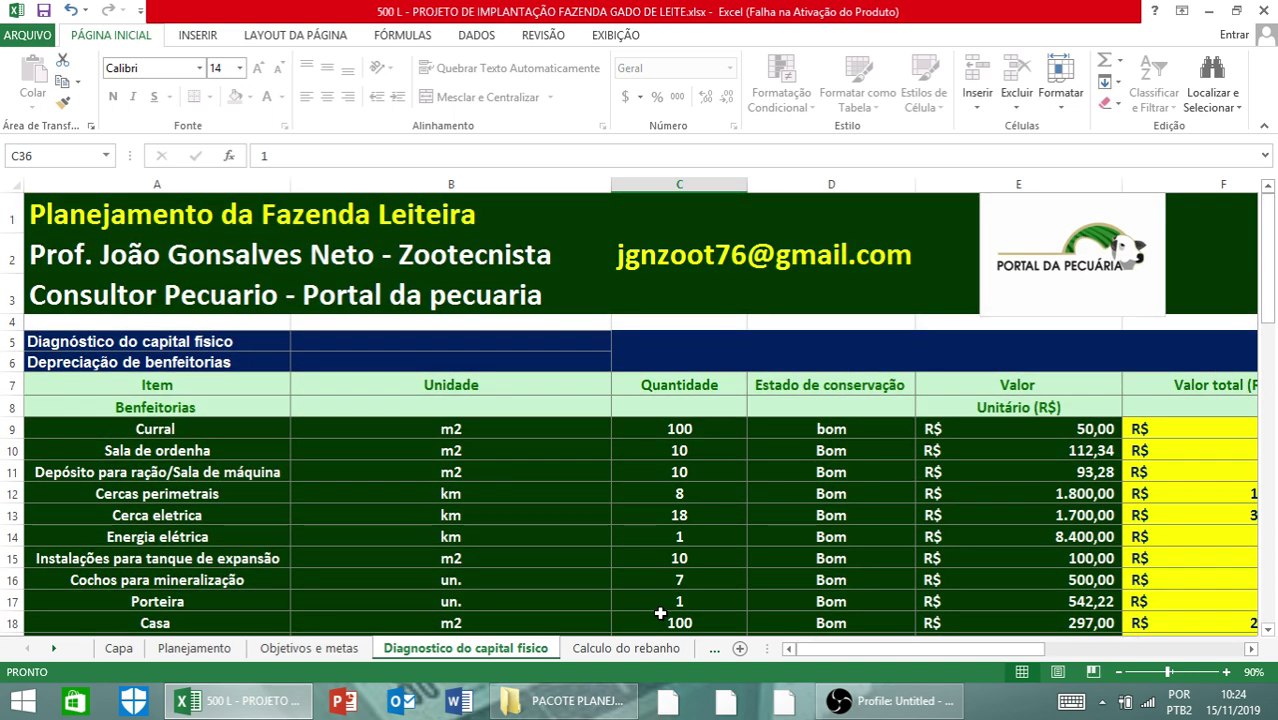
scroll(651, 619, "down", 1)
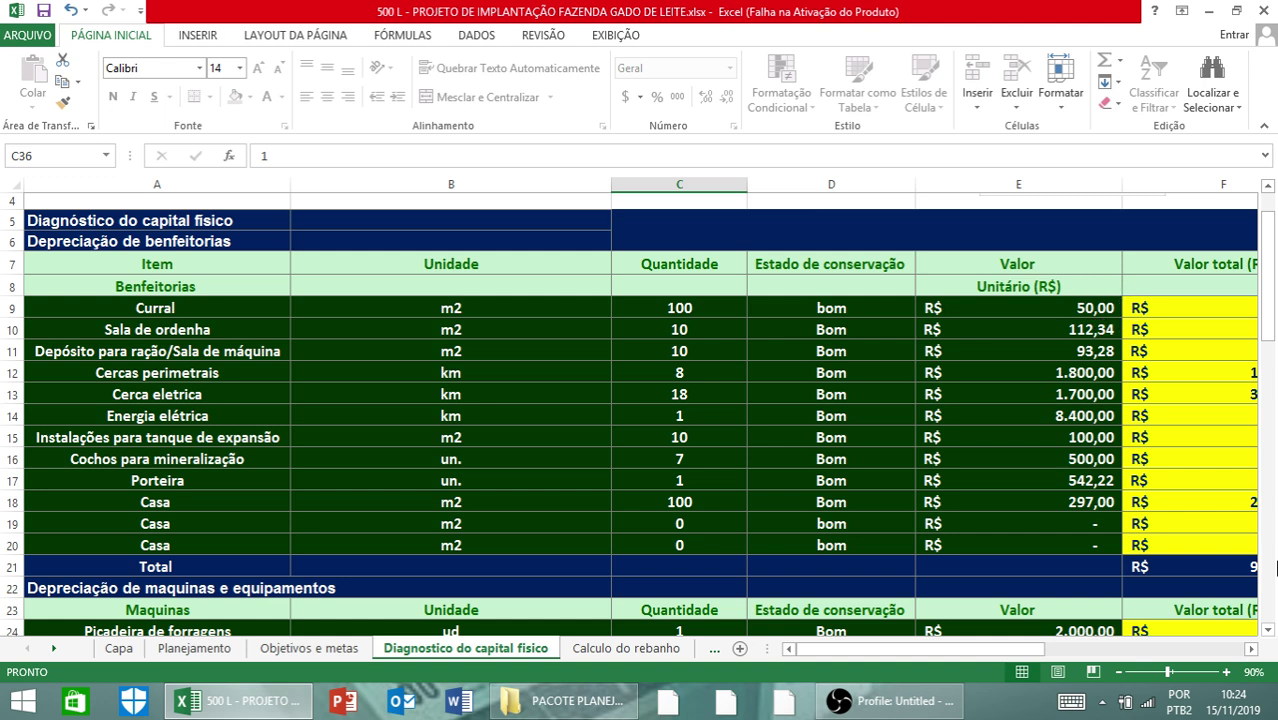
- Examine the improvements' total value, residual value, useful life and yearly cost columns, and return to the item names
left_click(1251, 649)
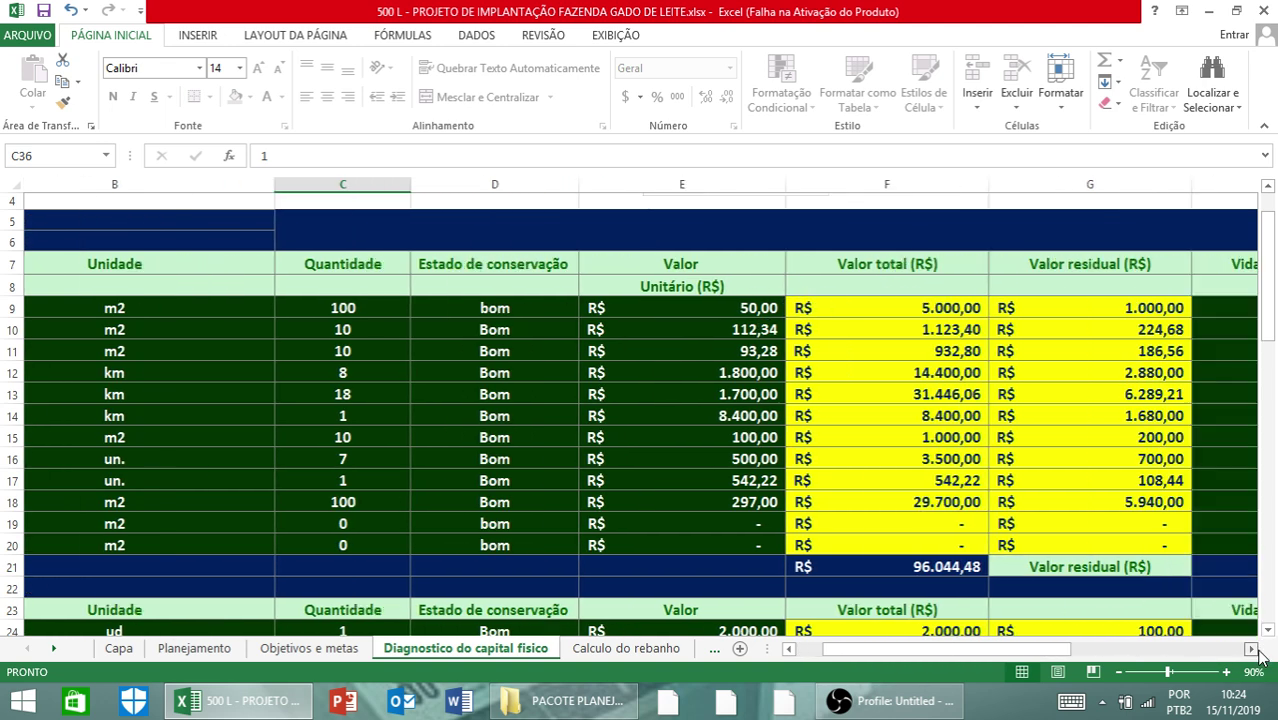
left_click(1251, 649)
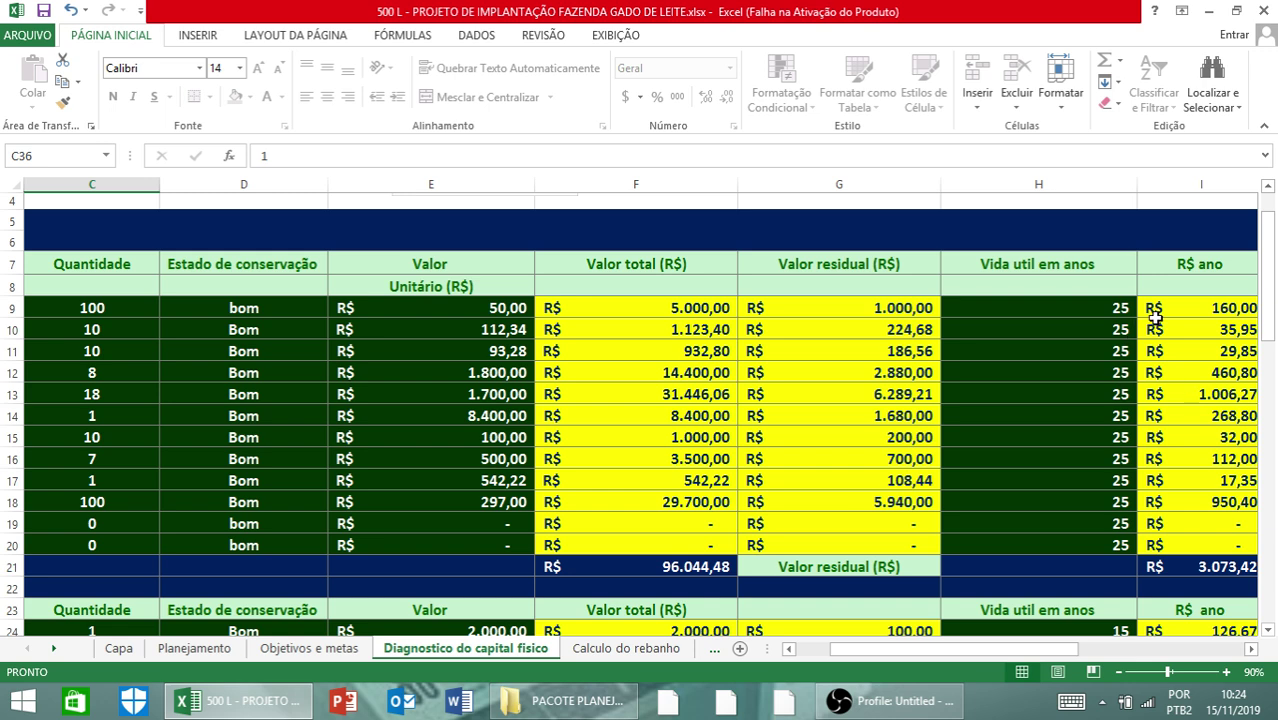
left_click(801, 649)
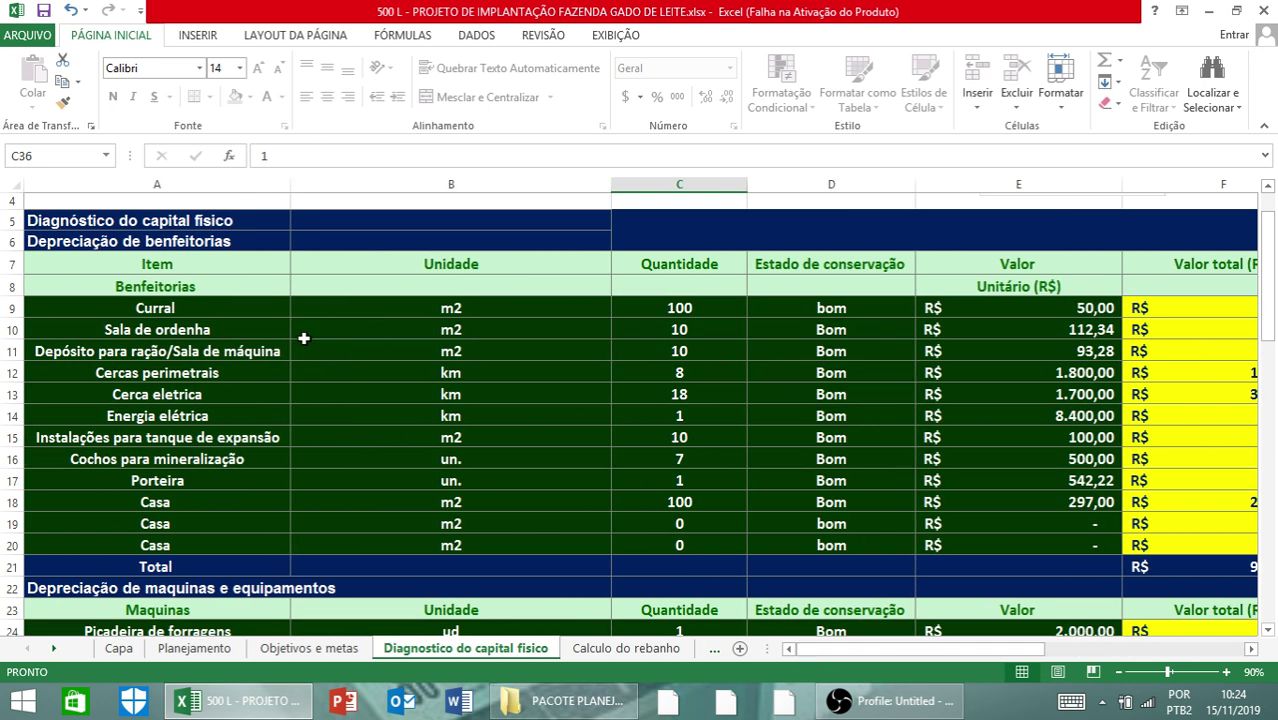
scroll(299, 341, "up", 2)
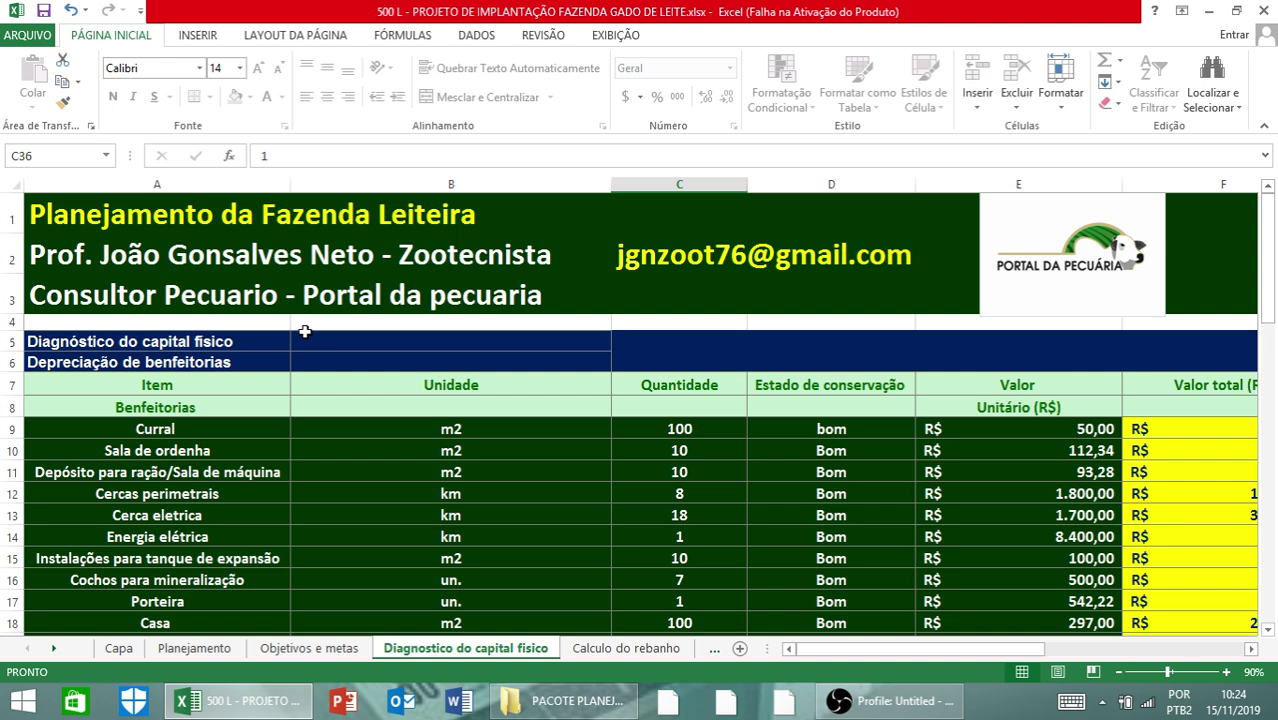
scroll(304, 331, "down", 1)
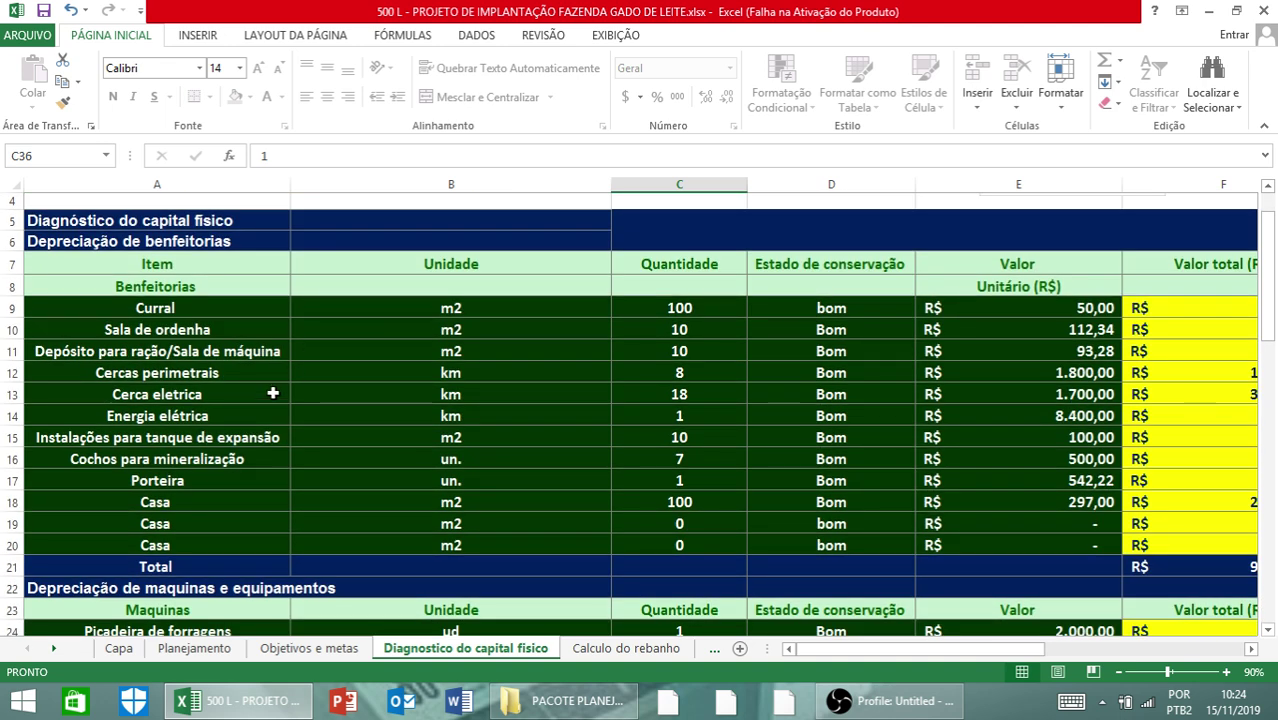
- Examine the depreciation sections for machines and equipment, animals, and perennial crops further down the sheet
scroll(257, 412, "down", 5)
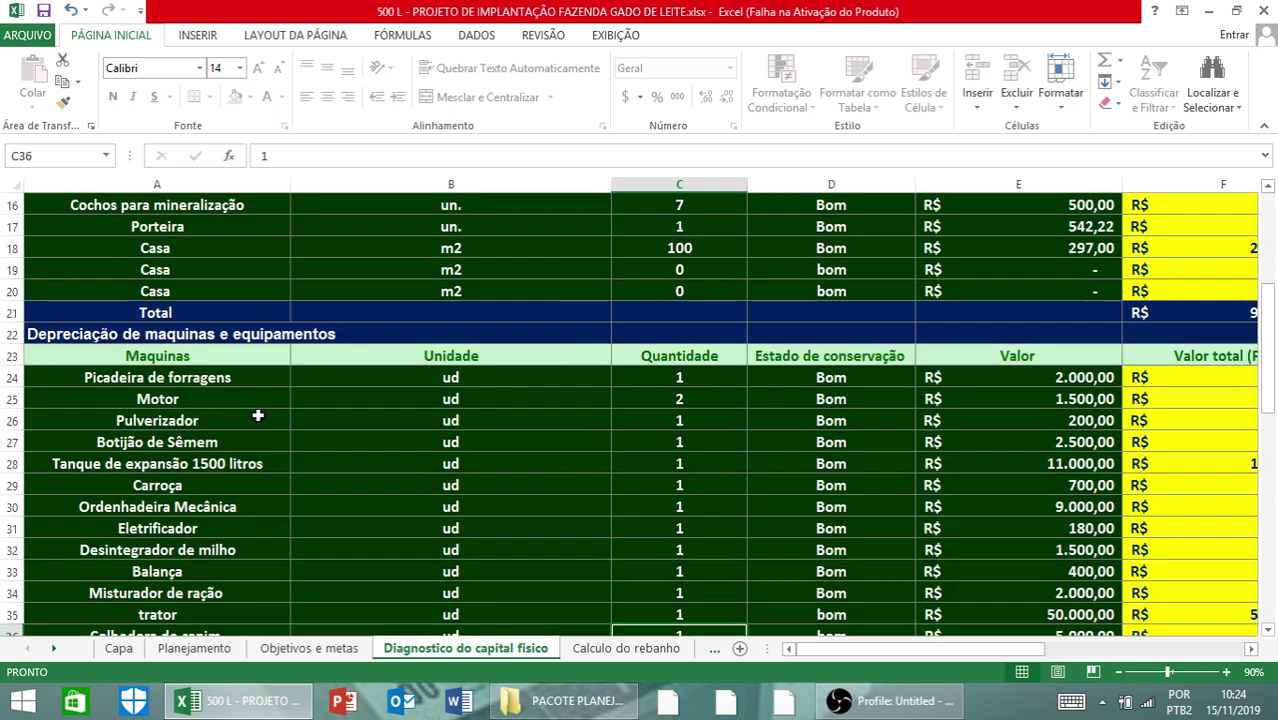
scroll(257, 412, "down", 6)
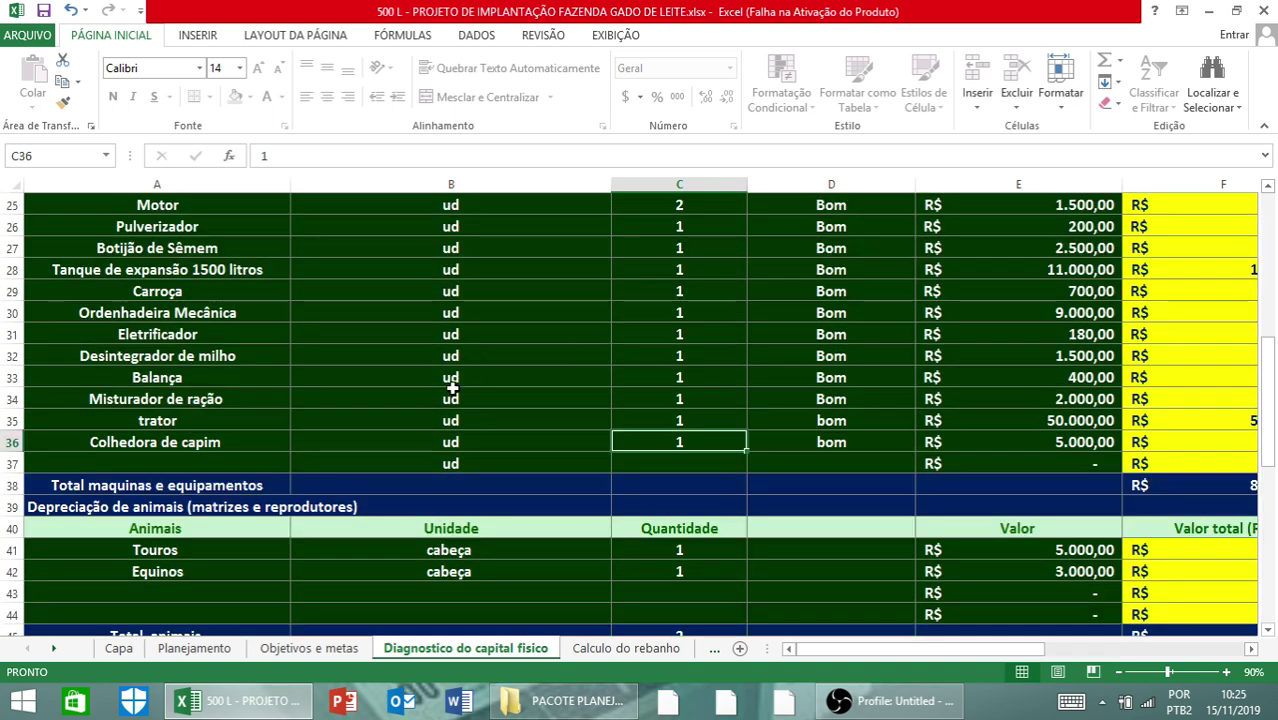
scroll(444, 393, "down", 4)
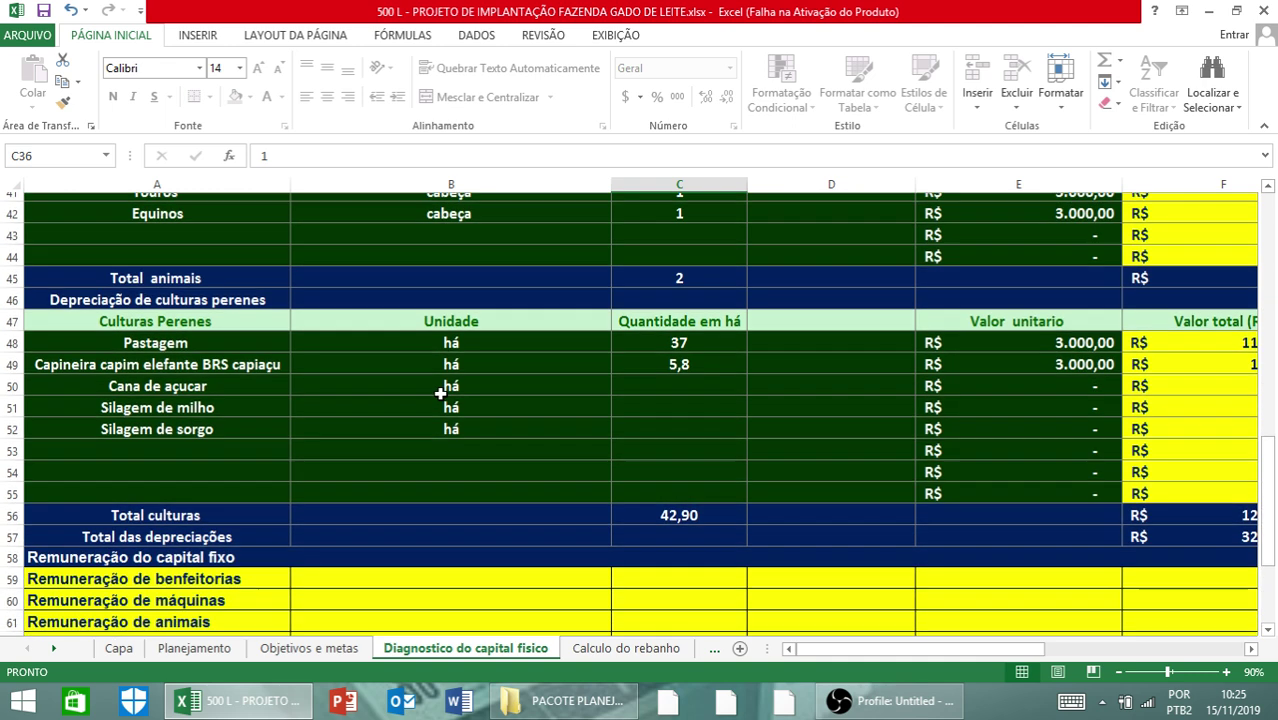
scroll(436, 394, "up", 1)
scroll(435, 396, "up", 3)
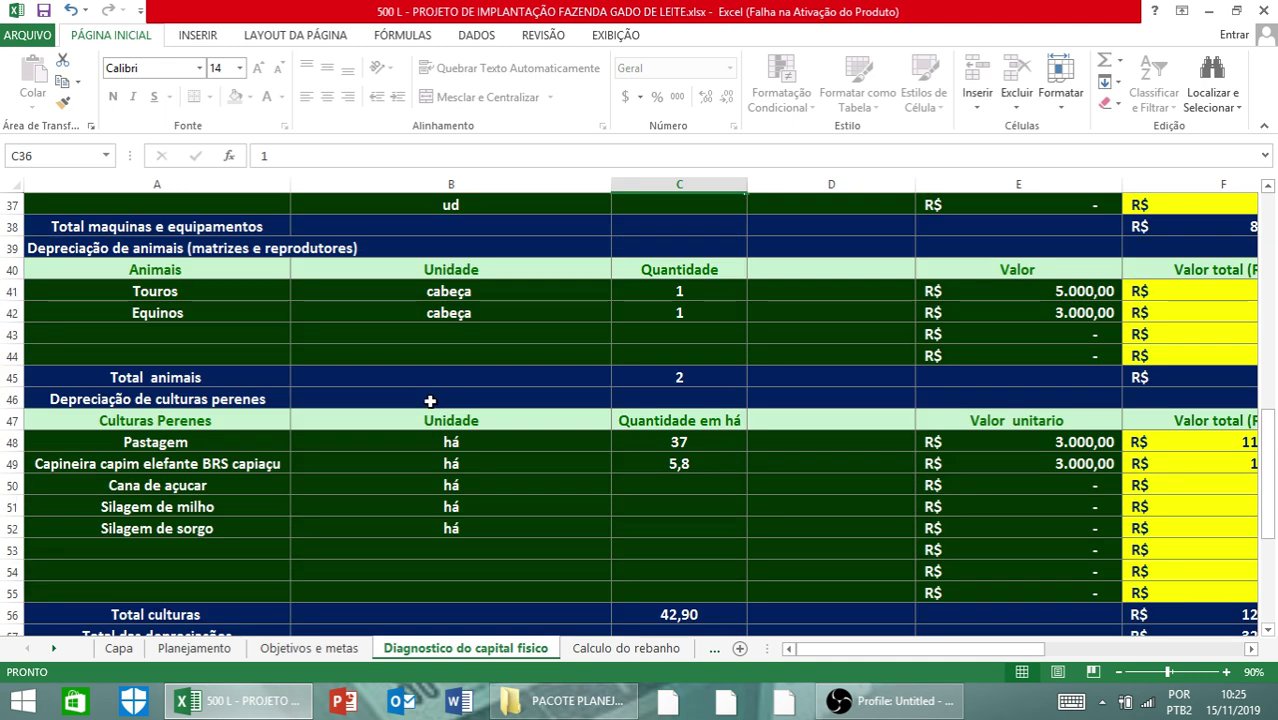
- Inspect the hectare quantities for Pastagem, Capineira and Cana de açucar, view the fixed capital remuneration section, and return to the sheet's beginning
left_click(697, 442)
left_click(697, 462)
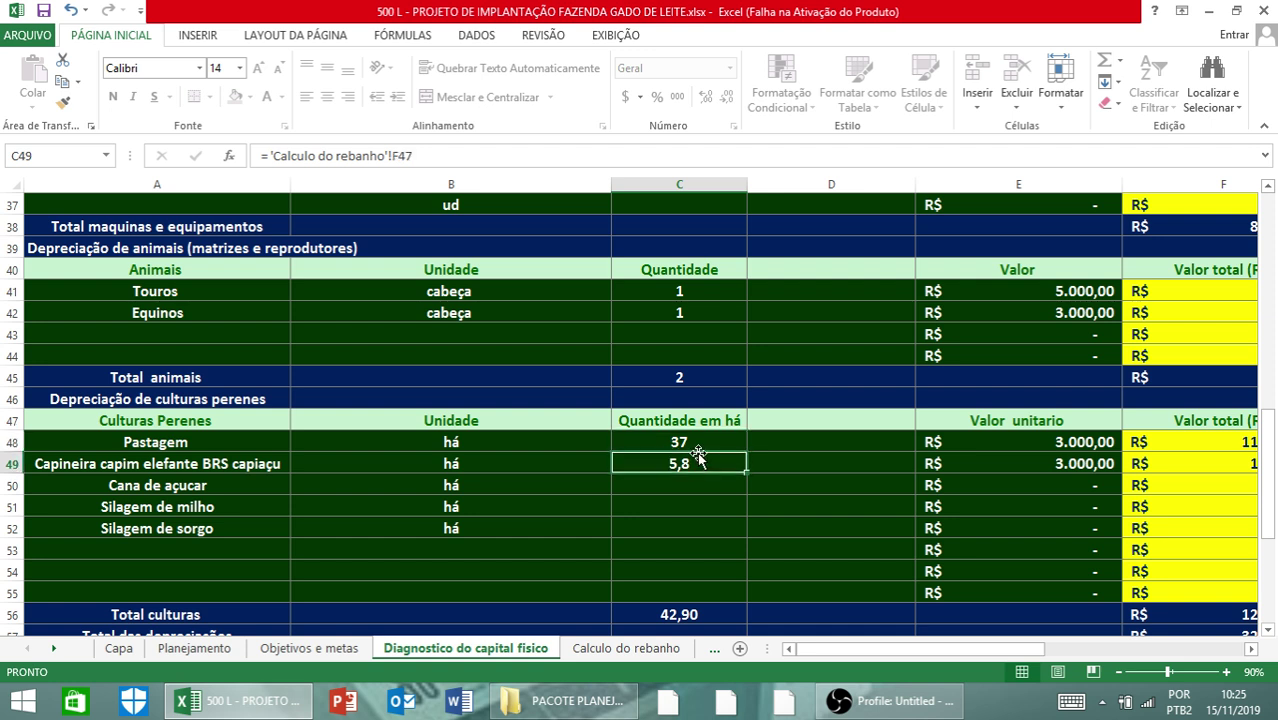
left_click(695, 445)
left_click(687, 465)
left_click(694, 484)
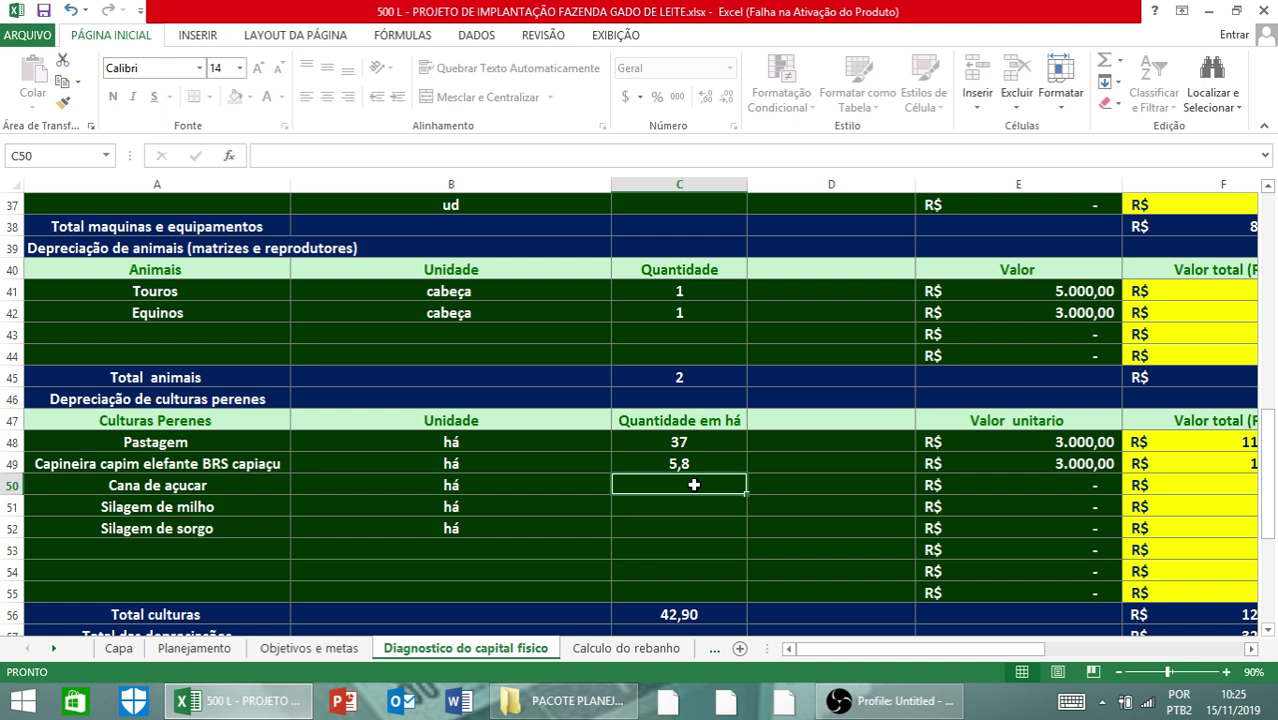
scroll(410, 530, "down", 2)
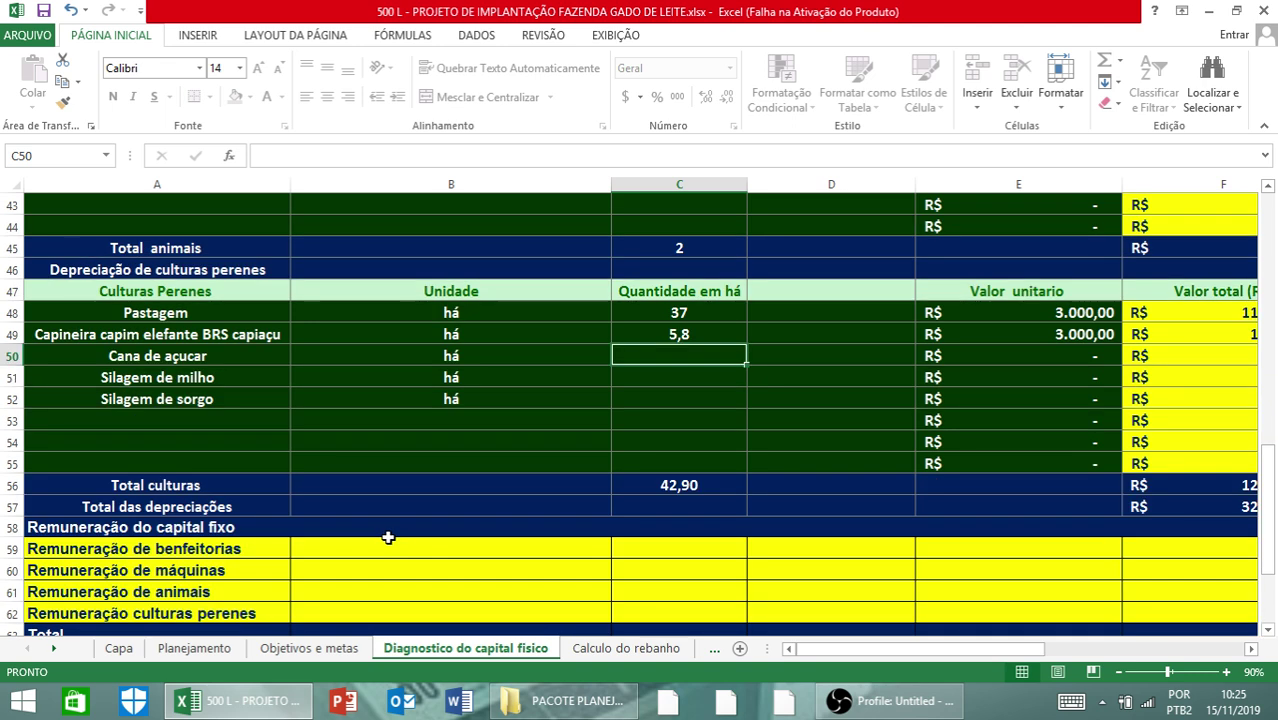
scroll(385, 530, "up", 14)
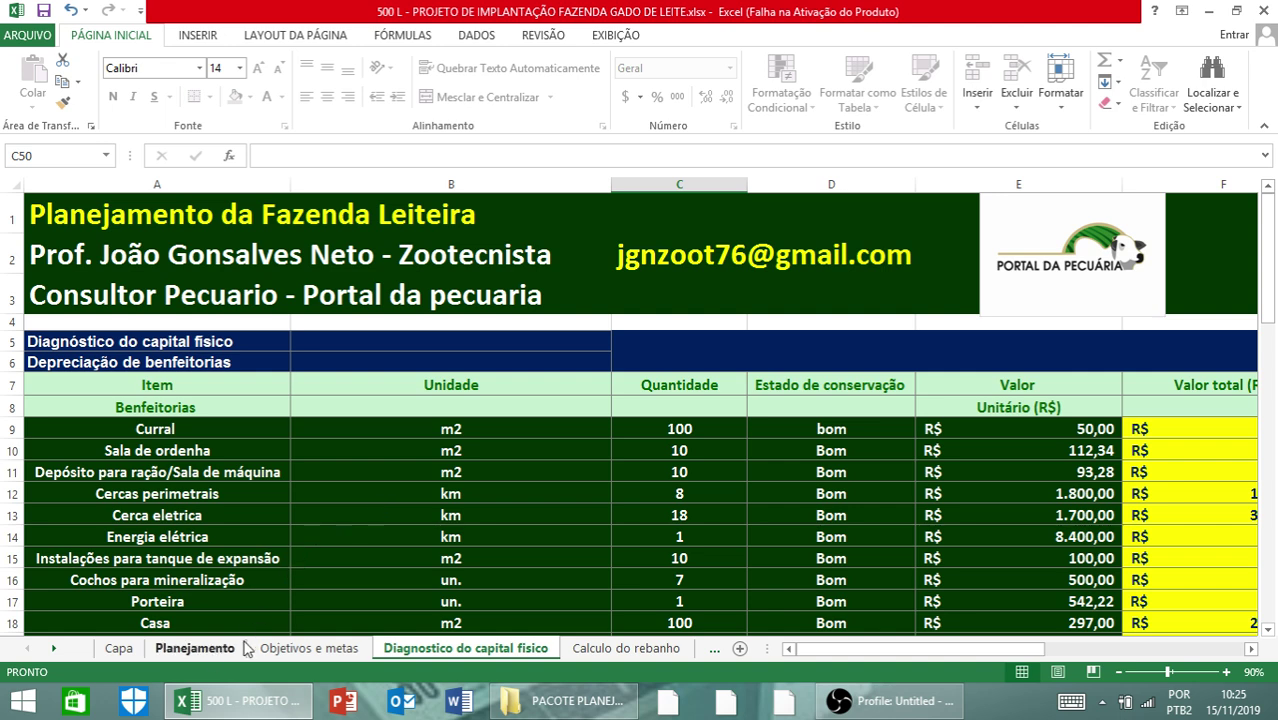
- Revisit the Planejamento, Objetivos e metas, Diagnostico do capital fisico and Calculo do rebanho sheets, finishing on the Capa sheet
left_click(200, 648)
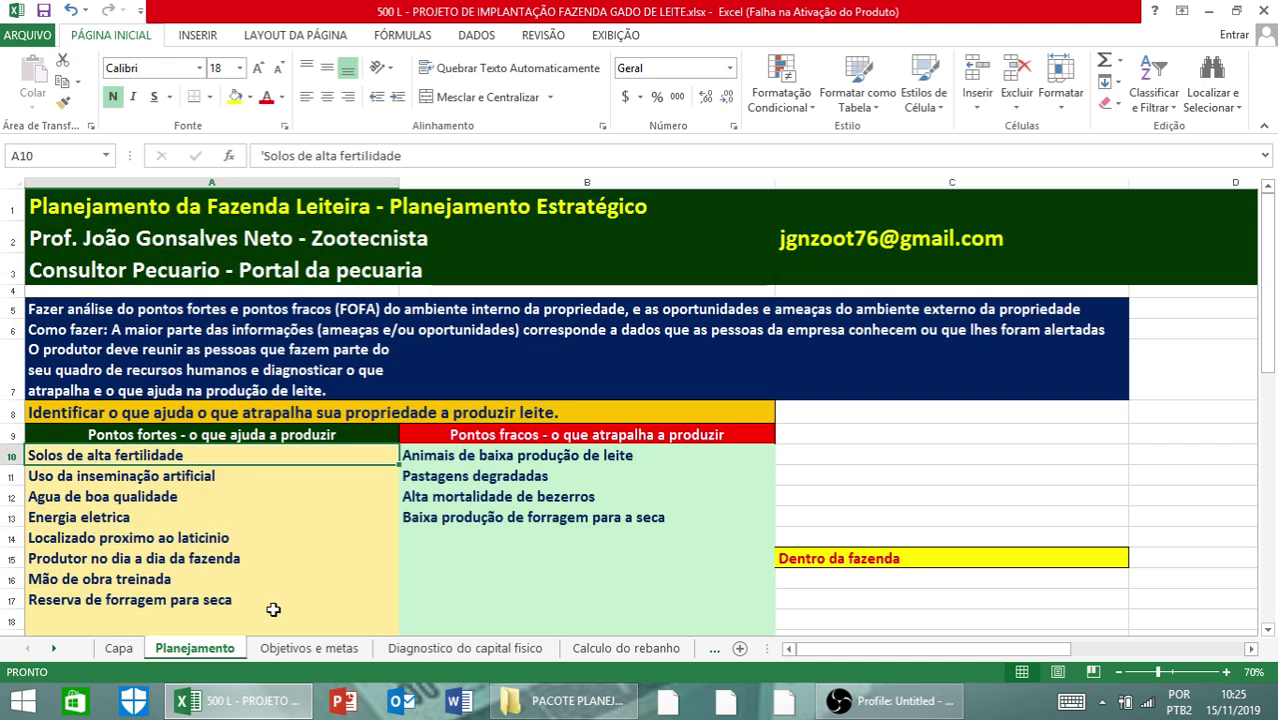
left_click(298, 648)
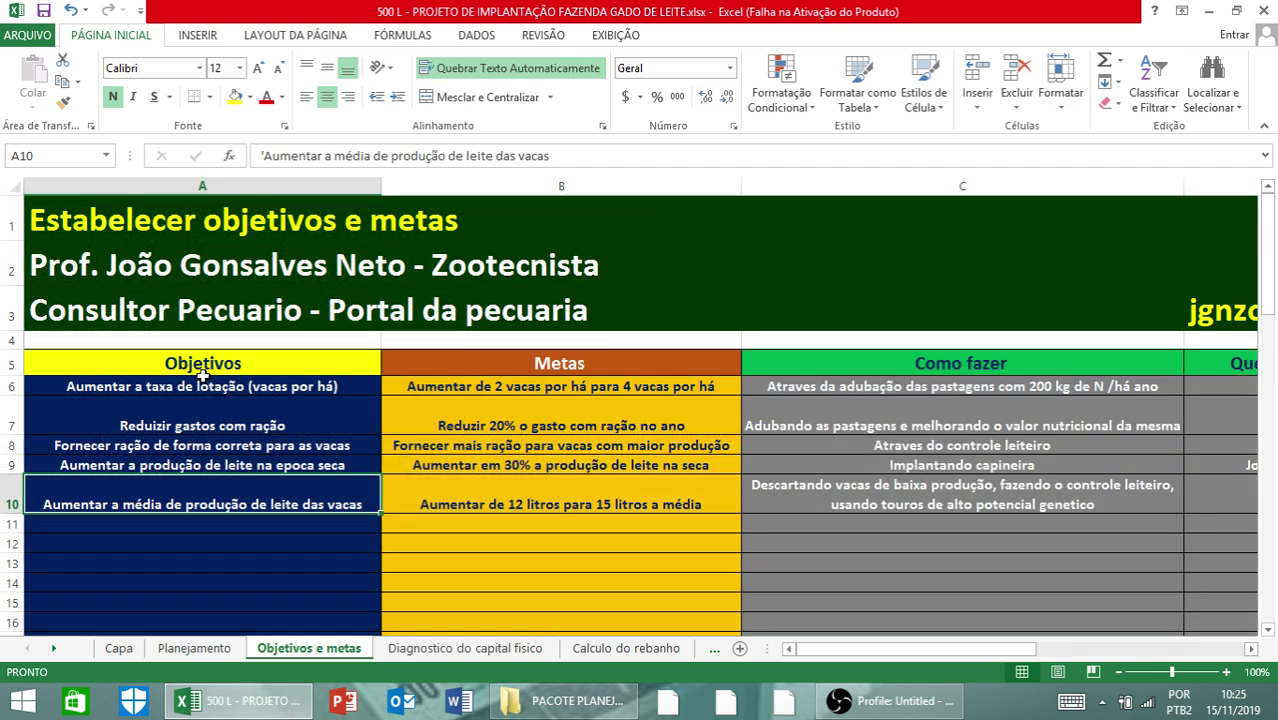
left_click(426, 648)
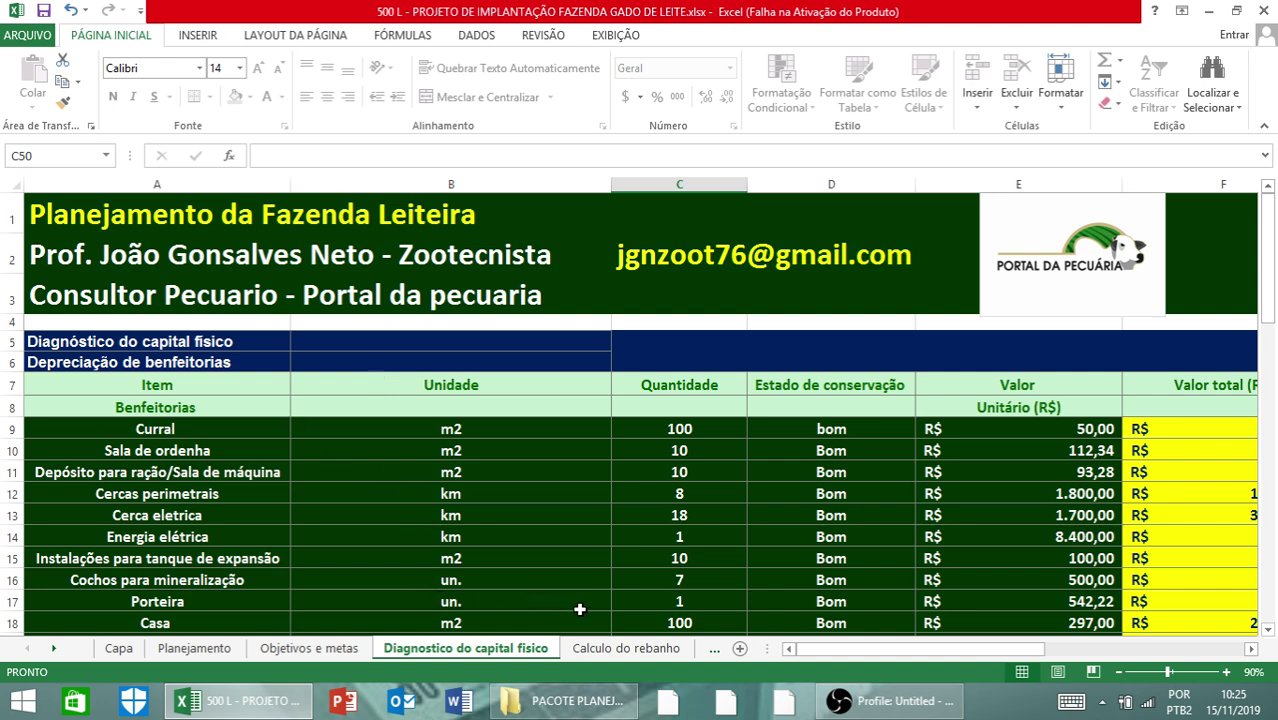
left_click(614, 649)
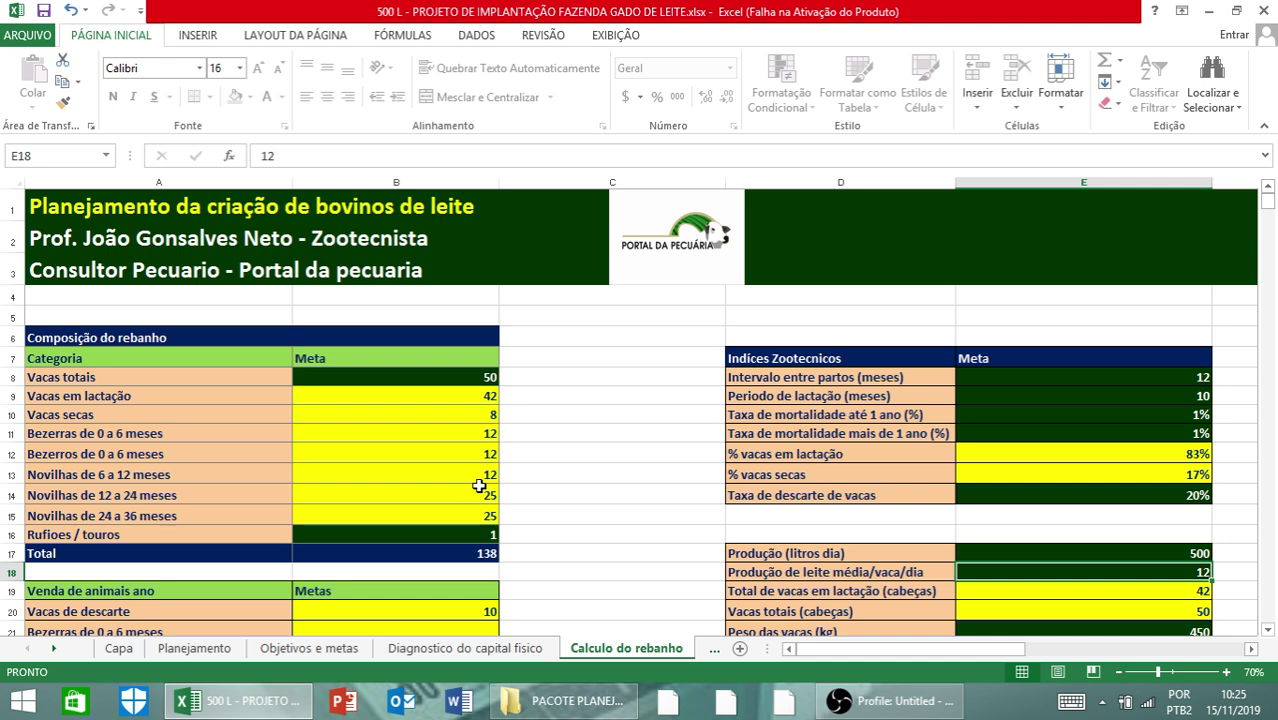
left_click(424, 650)
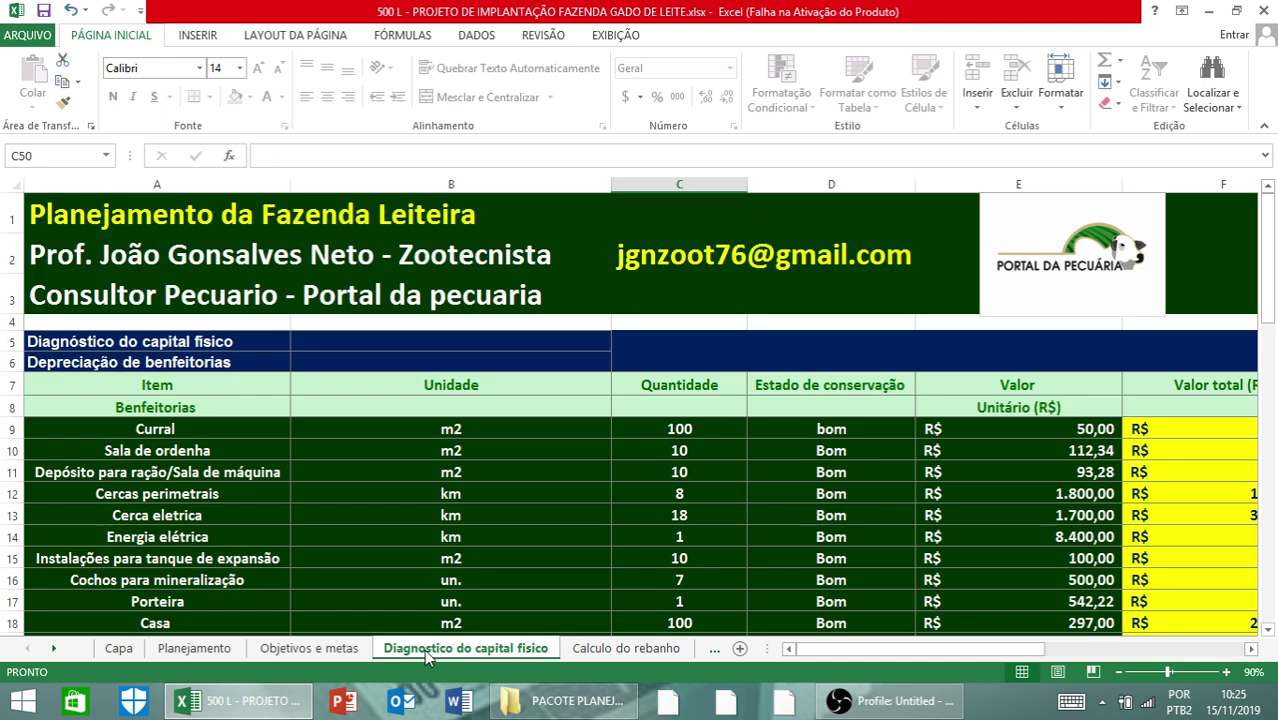
left_click(120, 650)
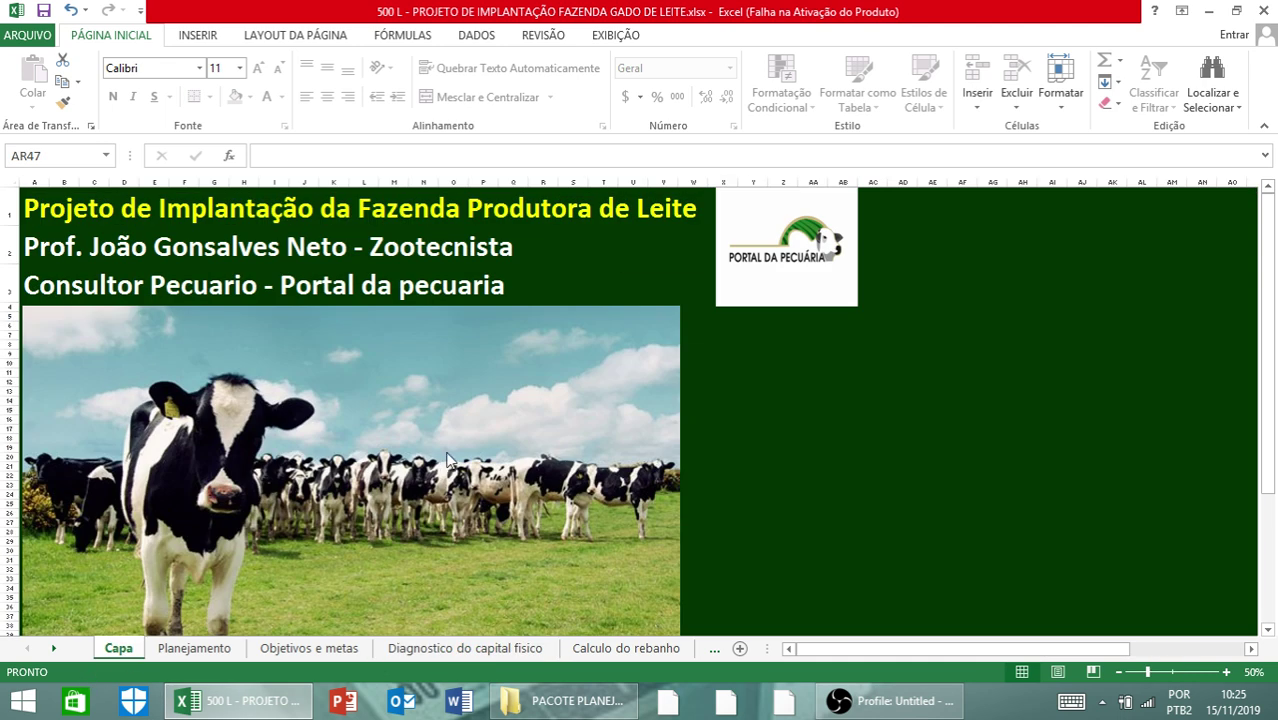